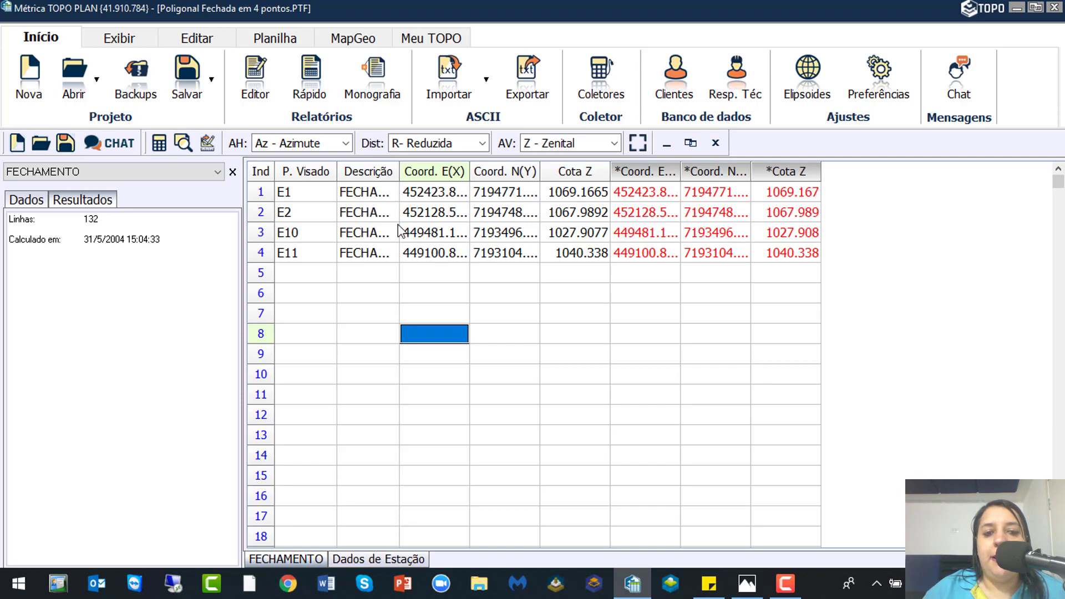
Calculate the FECHAMENTO sheet to process the coordinates of its points
click(285, 37)
click(247, 72)
click(672, 271)
click(716, 276)
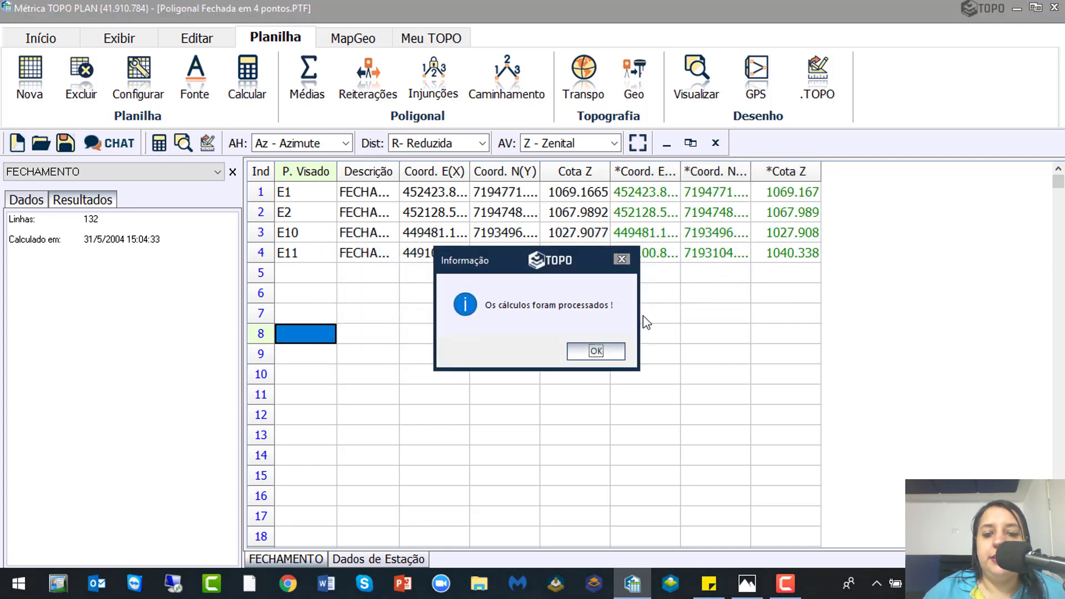
click(599, 350)
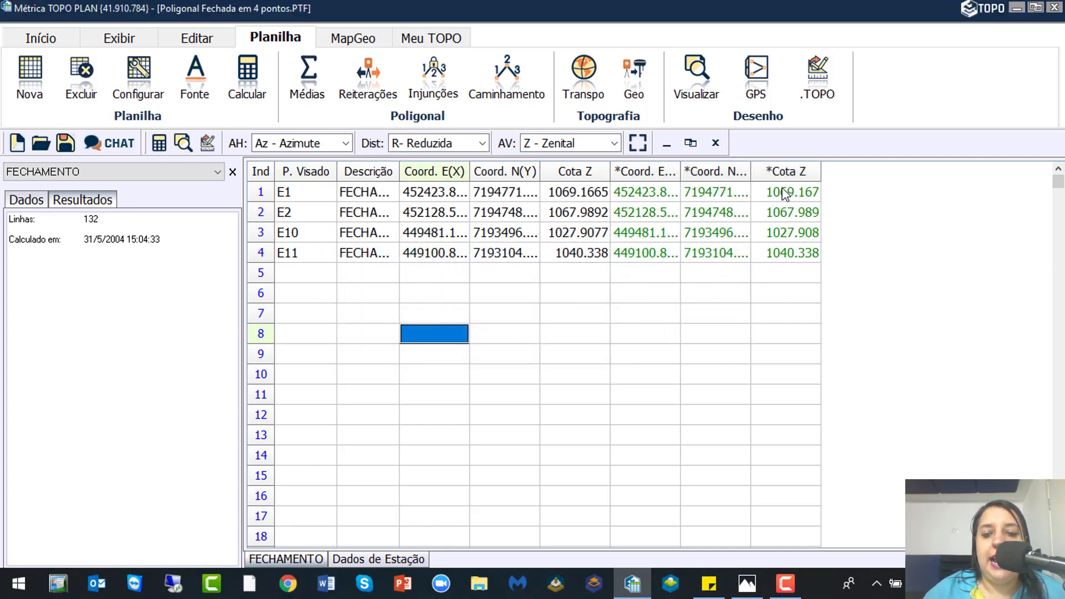
Widen the calculated E(X), N(Y) and Z columns of the FECHAMENTO sheet to fit their full values
double_click(681, 171)
double_click(776, 171)
click(773, 216)
click(663, 219)
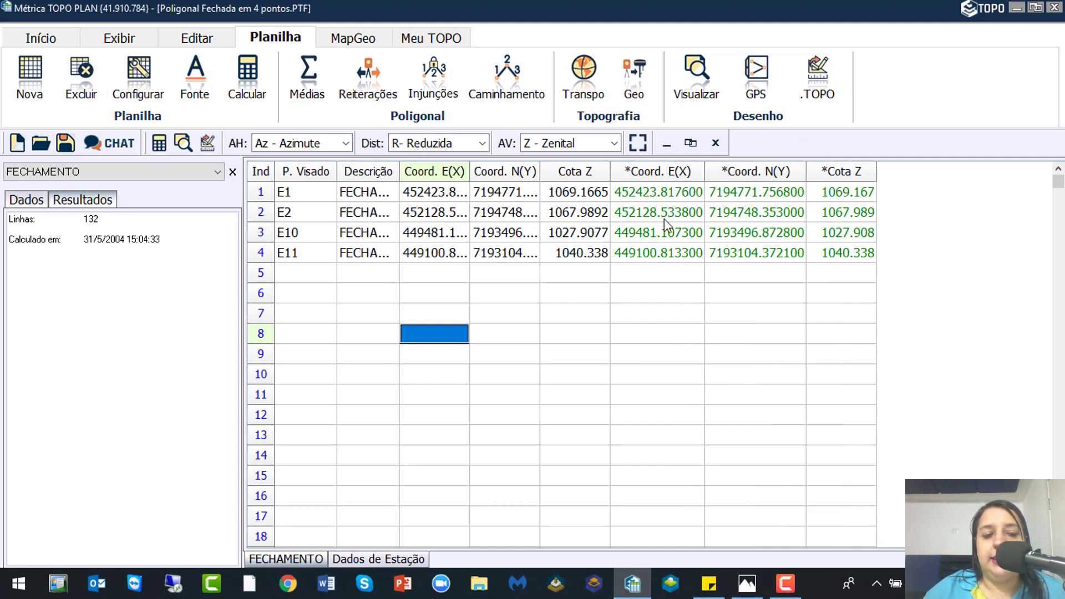
Open the Dados de Estação sheet
click(374, 559)
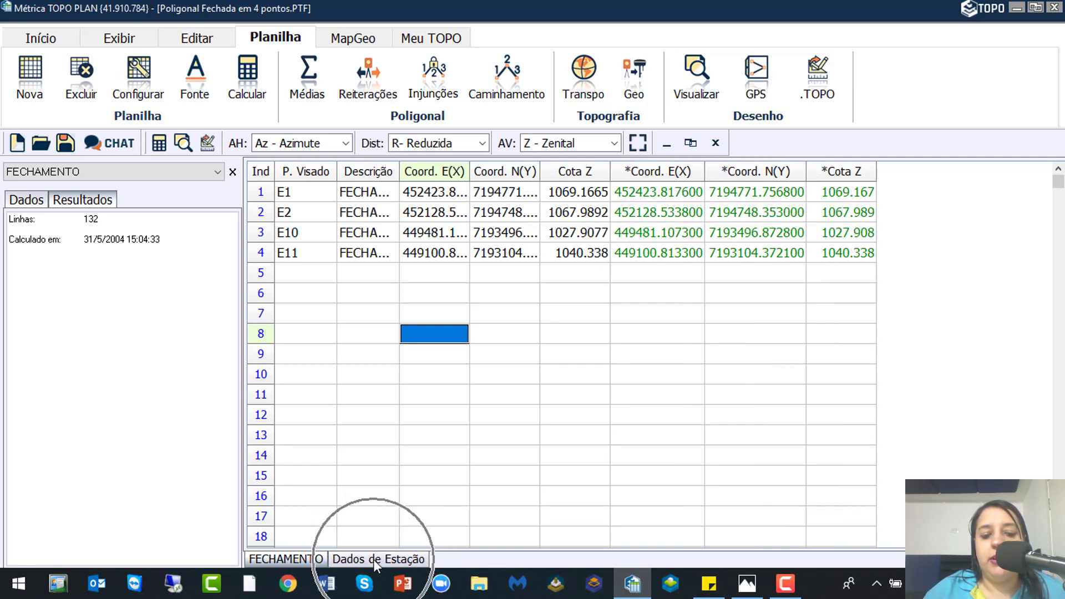
click(374, 559)
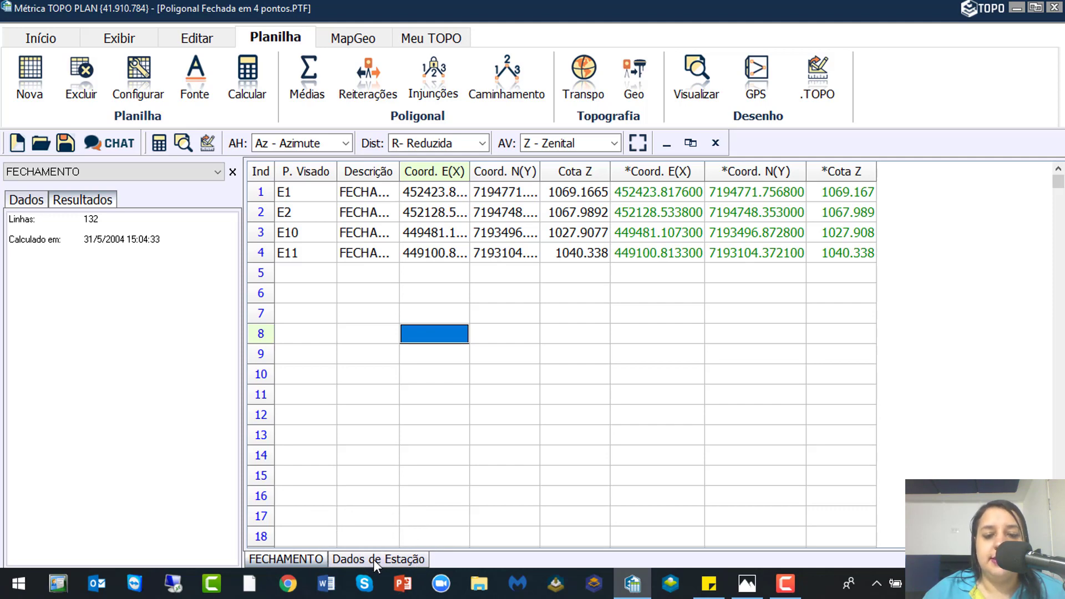
click(534, 297)
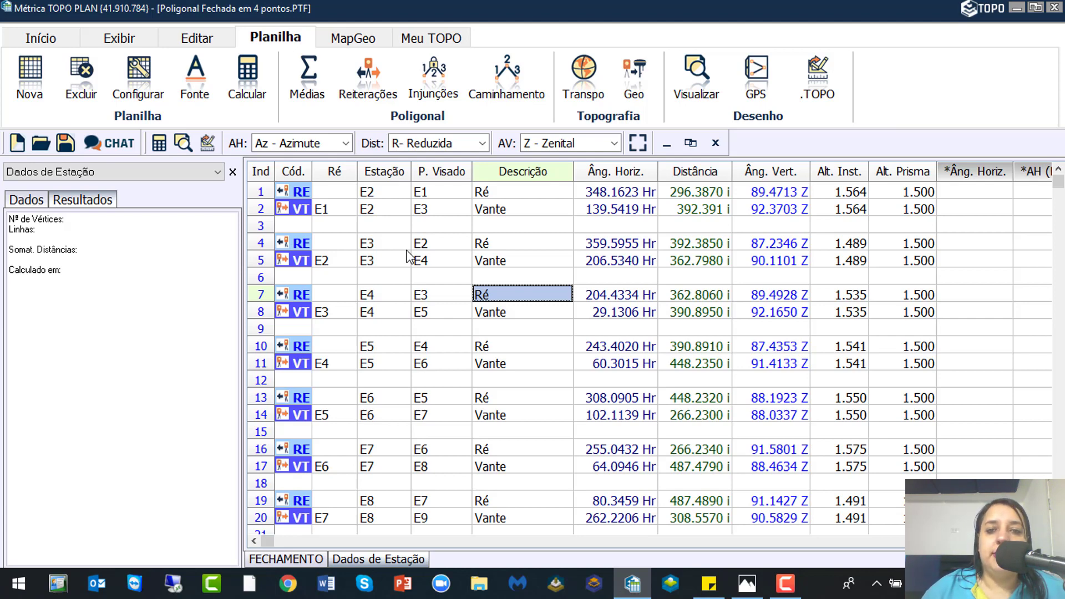
Examine the station, backsight and sighted points in the first and last rows of the traverse
click(395, 295)
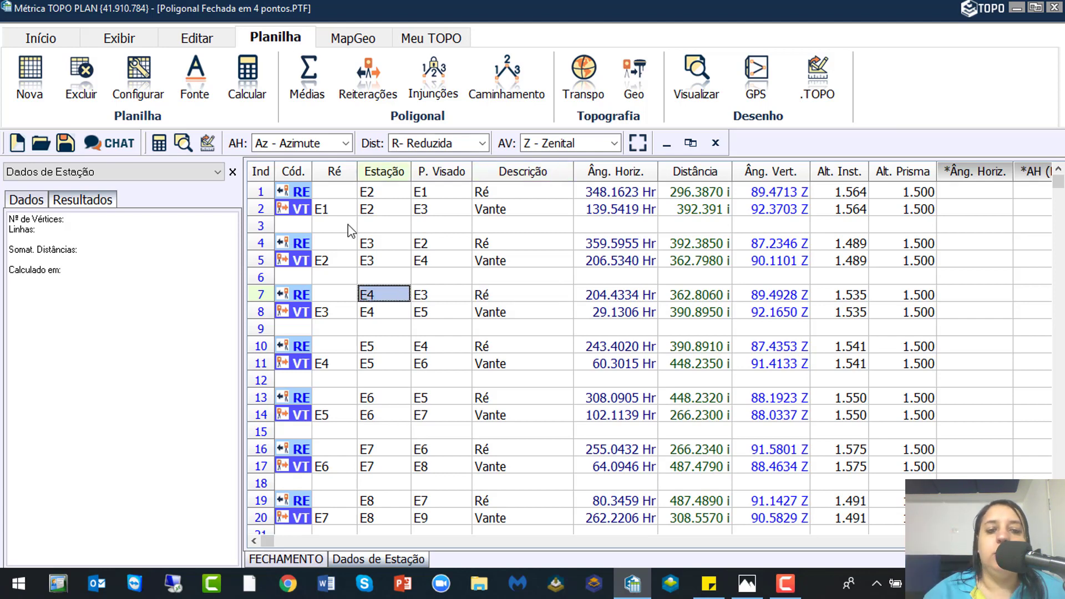
click(393, 194)
key(ctrl)
key(ctrl)
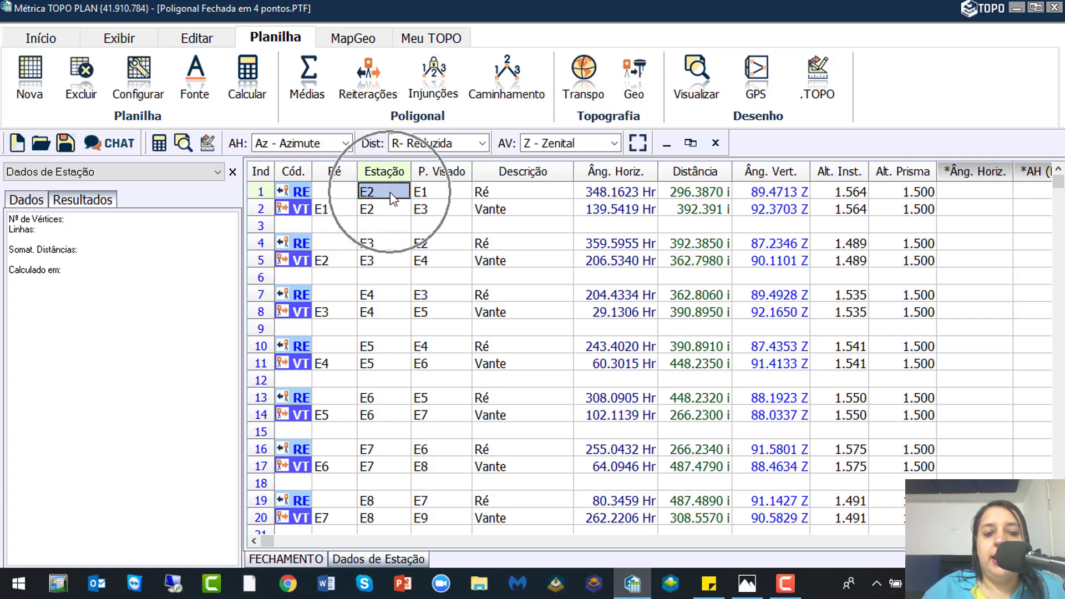
key(ctrl)
click(325, 213)
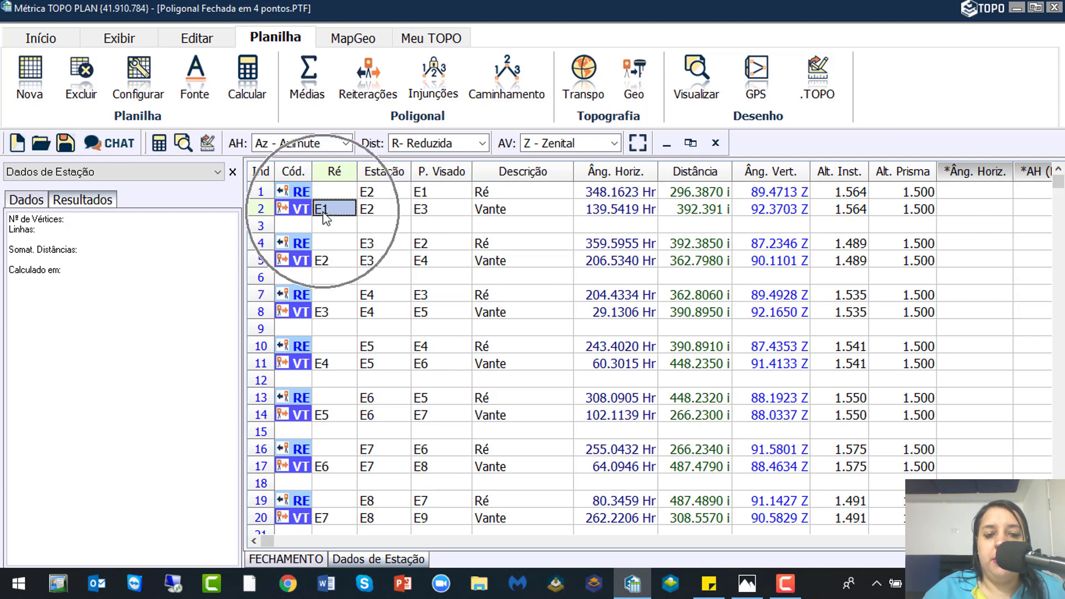
drag(1058, 173, 1058, 444)
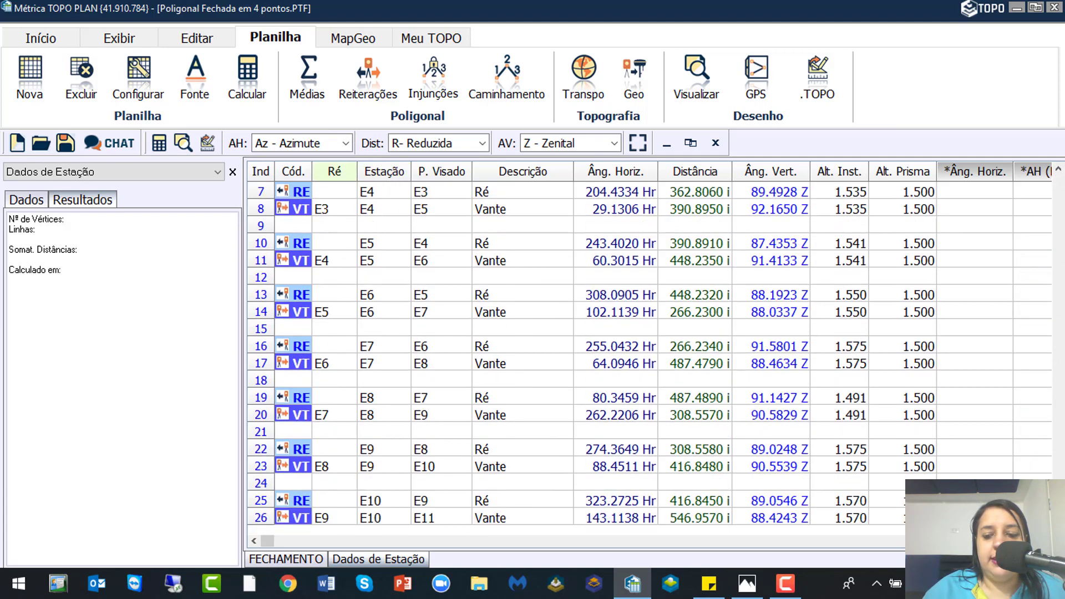
click(377, 519)
click(439, 524)
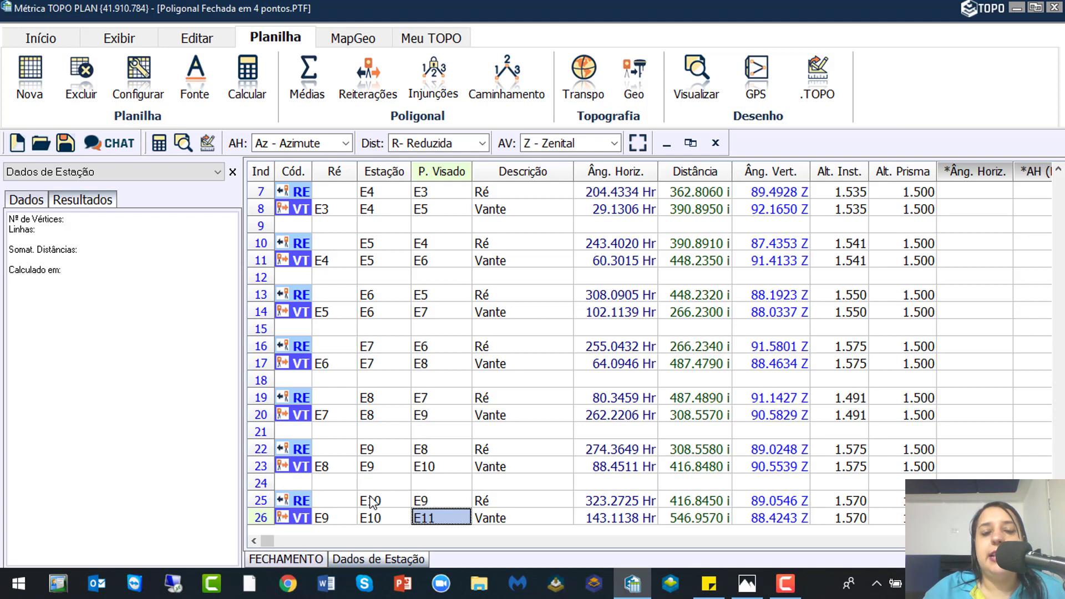
Set the Dados de Estação traverse type to Fechada 4 ptos and its calculation system to UTM
click(21, 201)
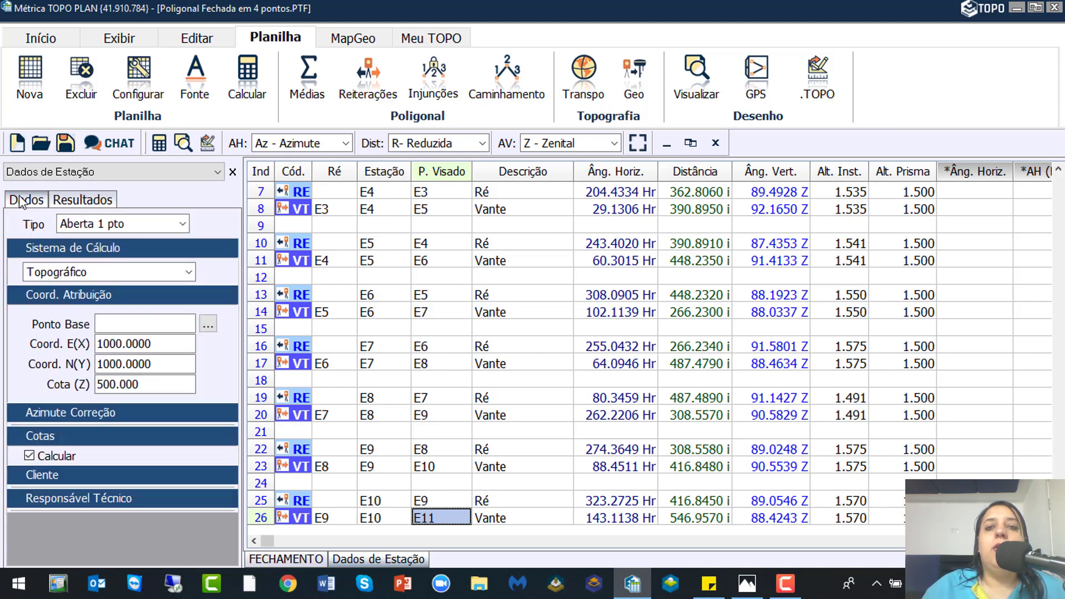
click(114, 228)
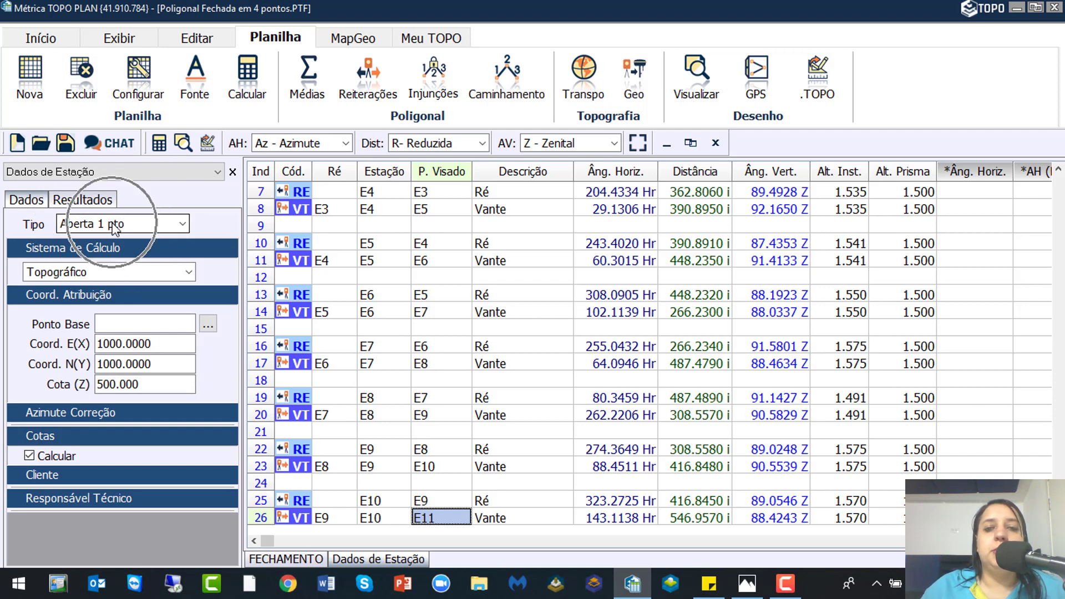
click(114, 227)
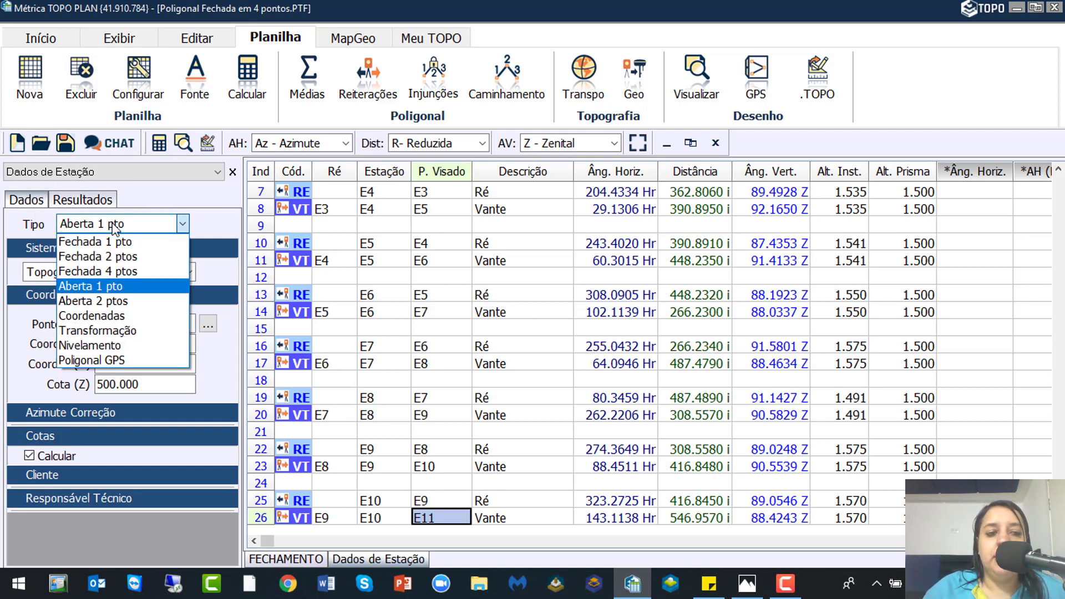
click(110, 272)
click(91, 252)
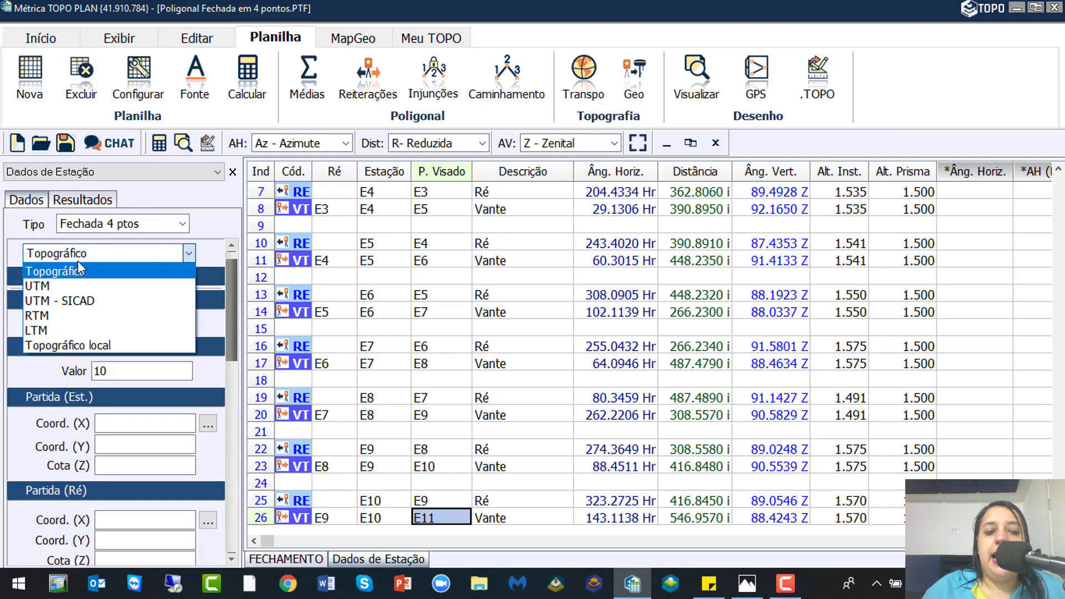
click(57, 286)
Set the traverse's angular precision to 5
drag(229, 294, 212, 332)
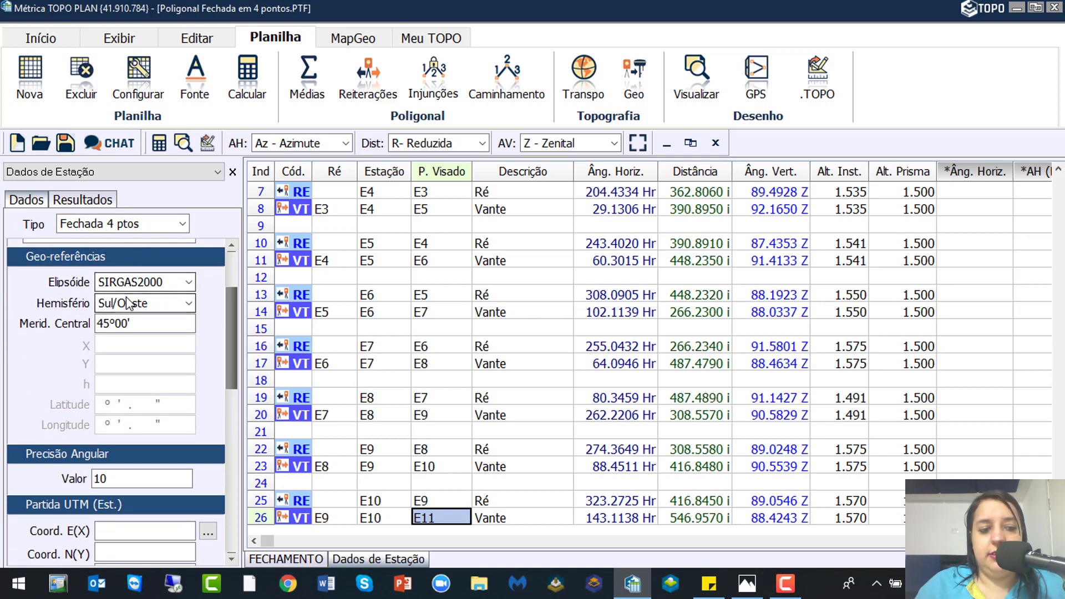
drag(228, 329, 230, 388)
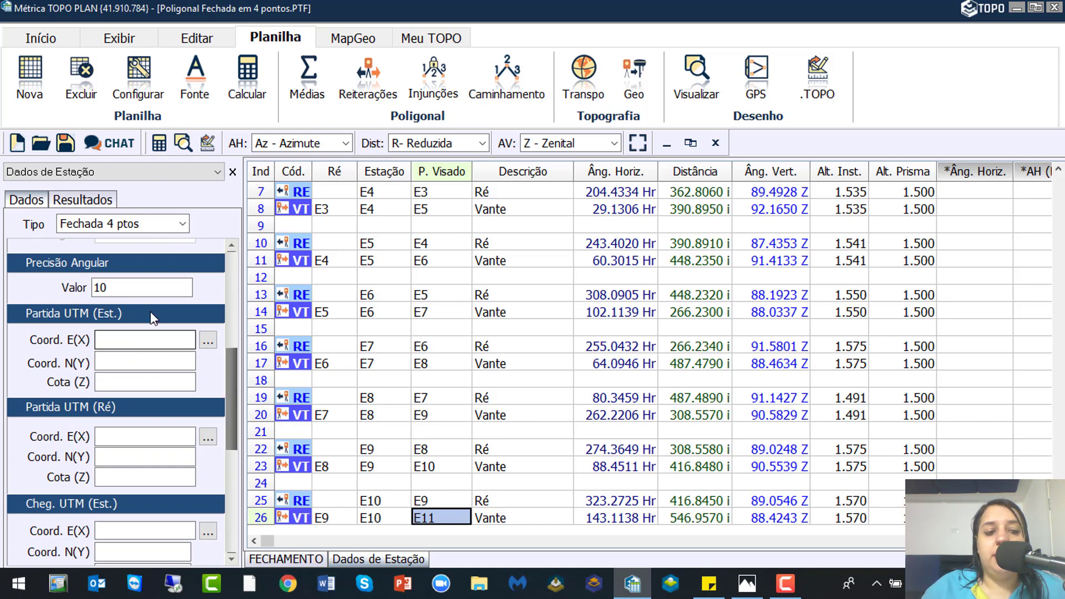
double_click(118, 284)
text(5)
click(115, 283)
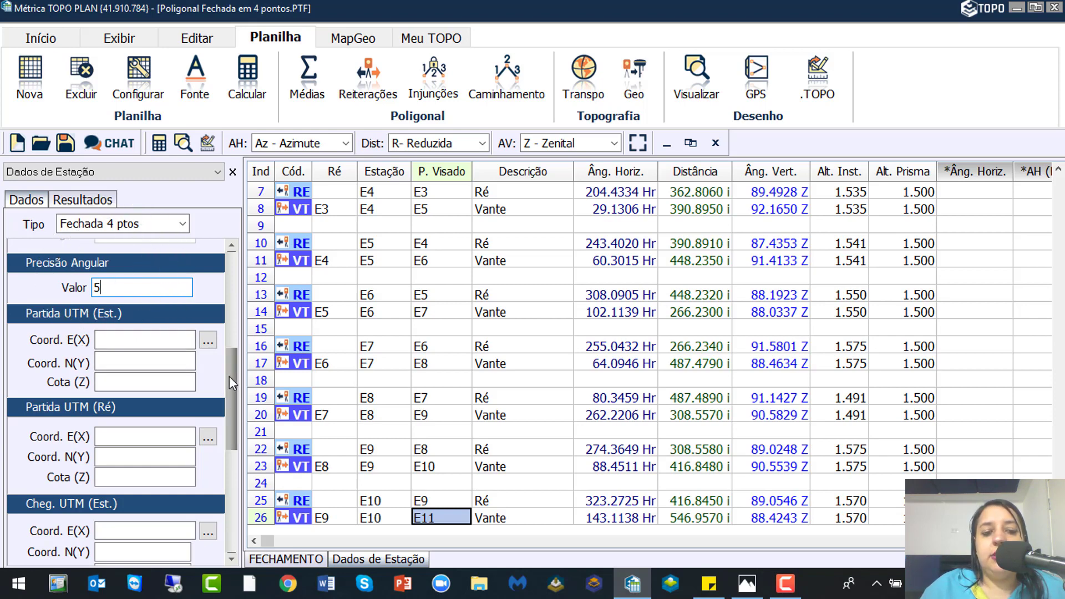
Review the departure (Est. and Ré) and arrival (Est. and Vante) UTM coordinate fields against the stations in the sheet
drag(229, 377, 231, 402)
scroll(90, 317, up, 3)
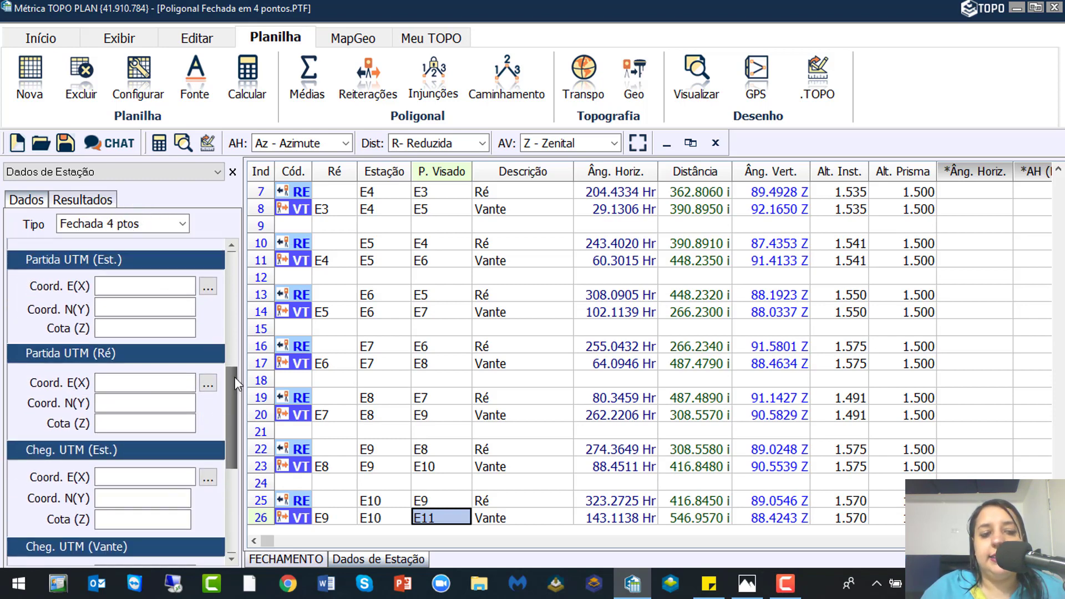
key(ctrl)
key(ctrl)
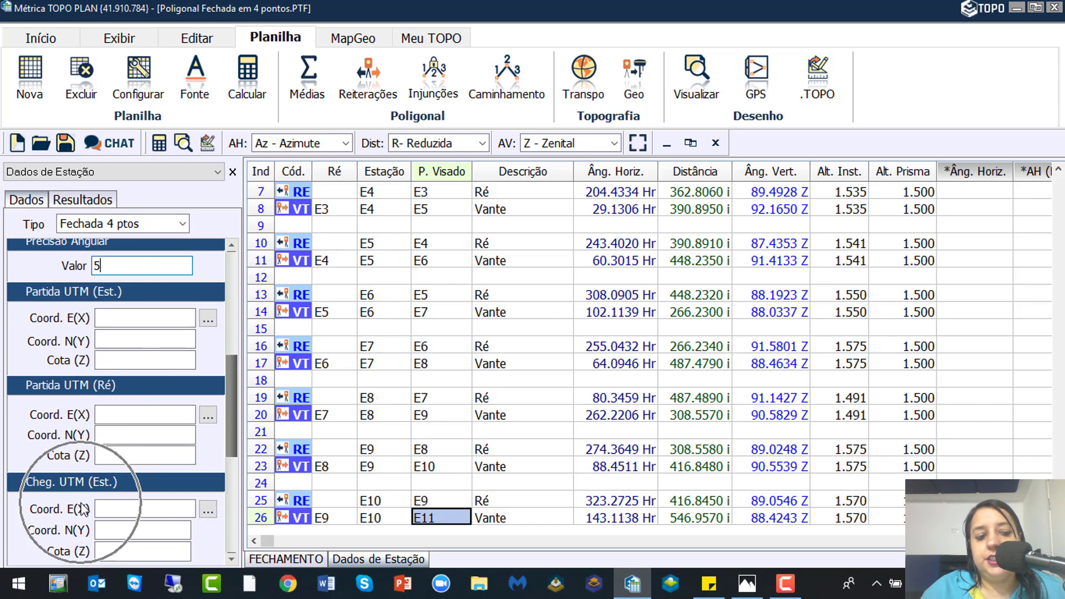
drag(1058, 515, 1056, 175)
scroll(179, 333, down, 5)
key(ctrl)
key(ctrl)
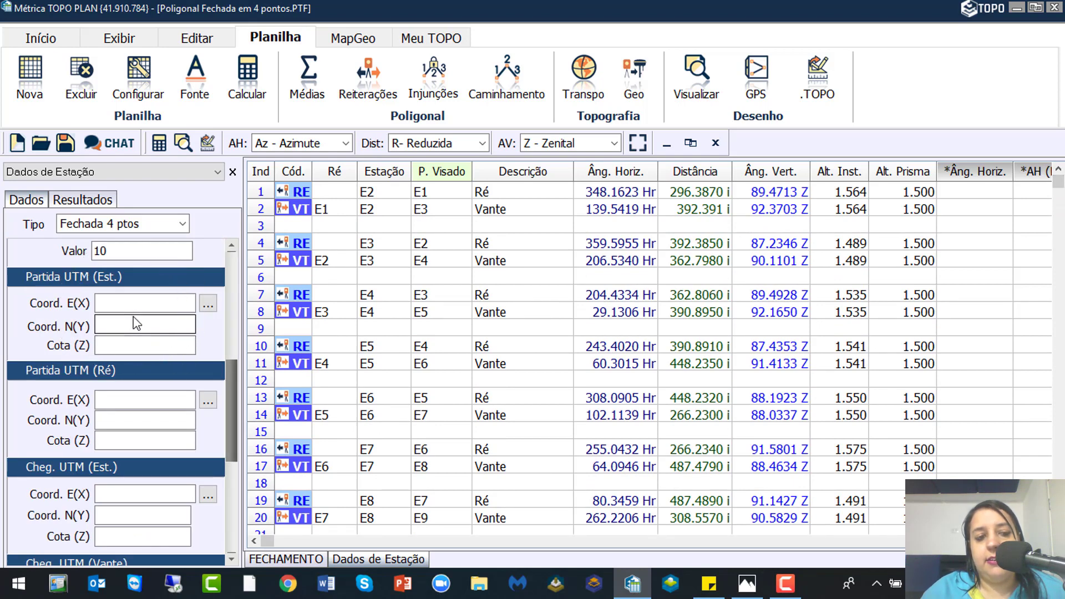
key(ctrl)
key(ctrl)
key(ctrl)
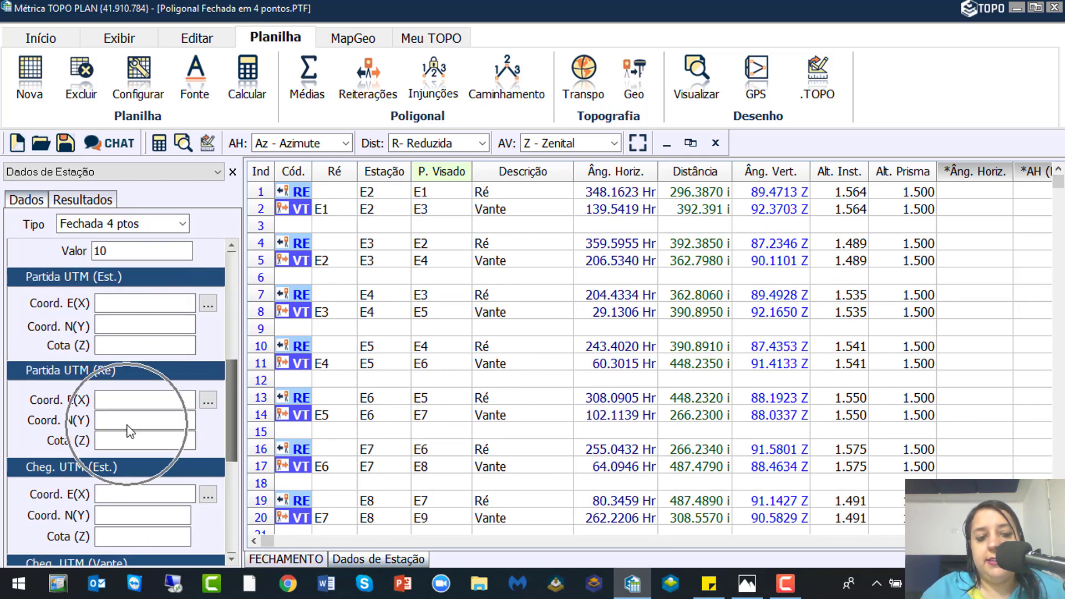
key(ctrl)
key(ctrl)
key(ctrl)
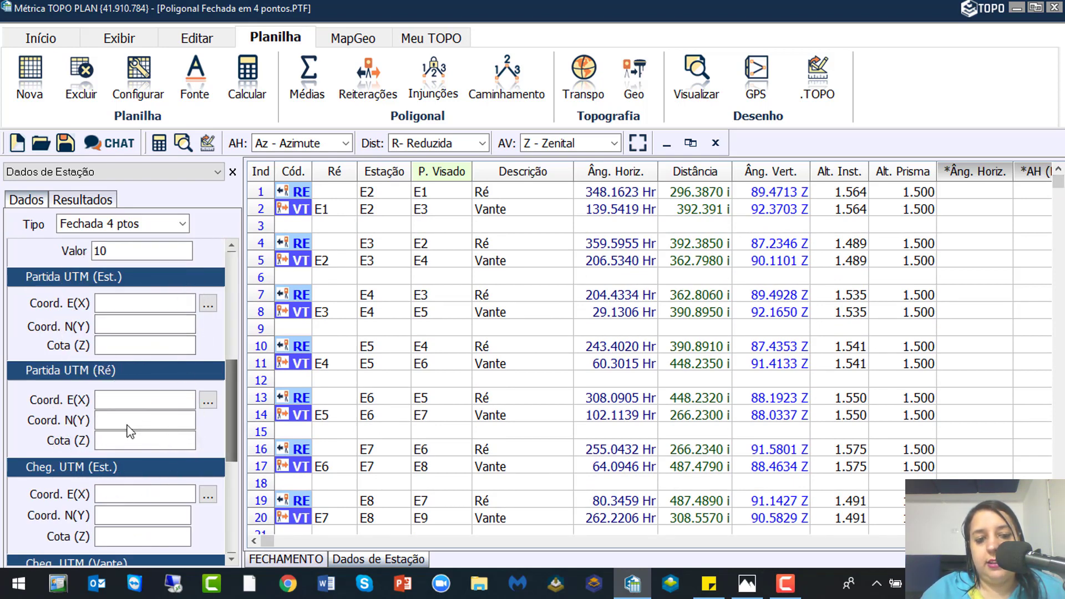
drag(230, 395, 230, 455)
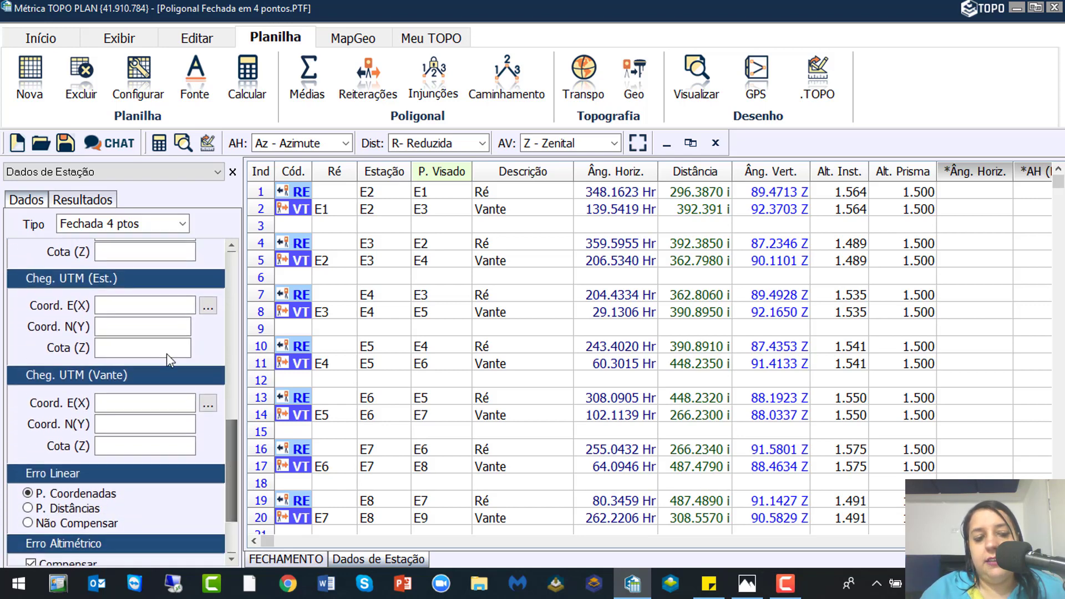
key(ctrl)
key(ctrl)
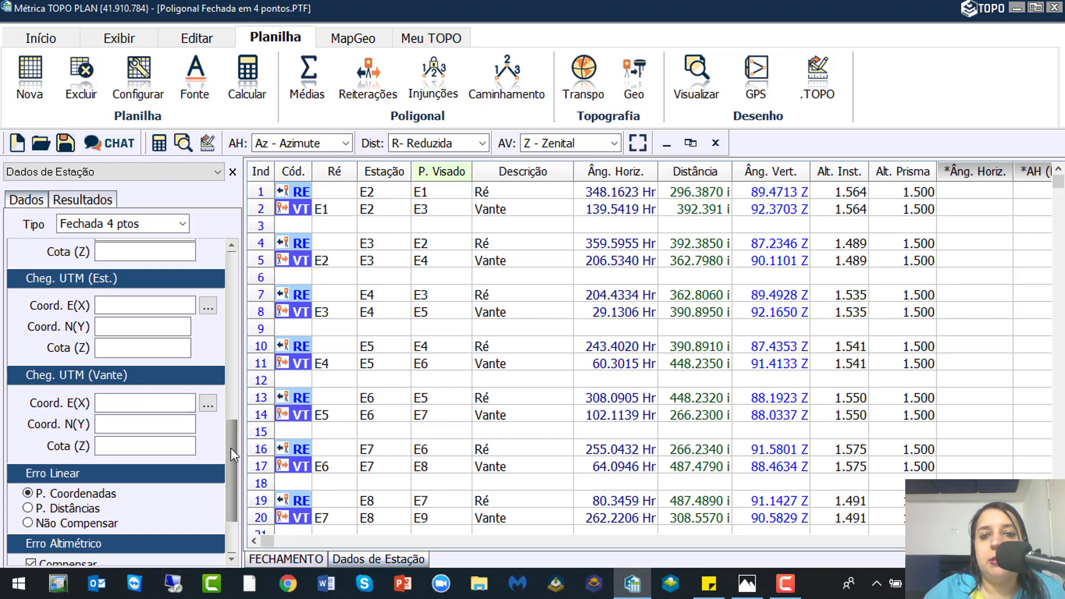
Fetch the departure station coordinates from point E2 of the FECHAMENTO sheet
drag(232, 453, 232, 377)
click(209, 354)
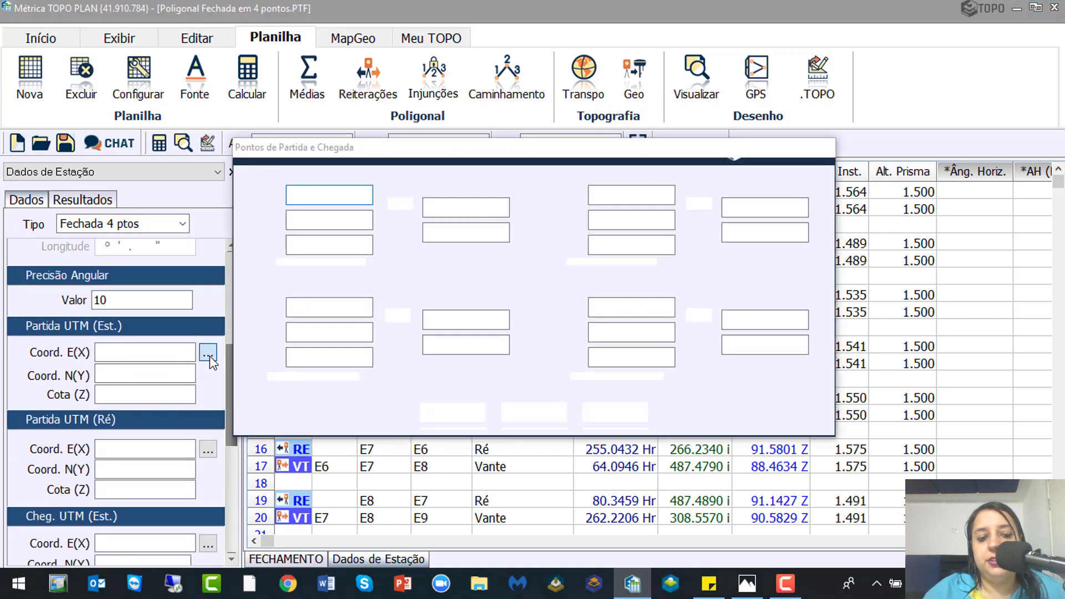
click(335, 156)
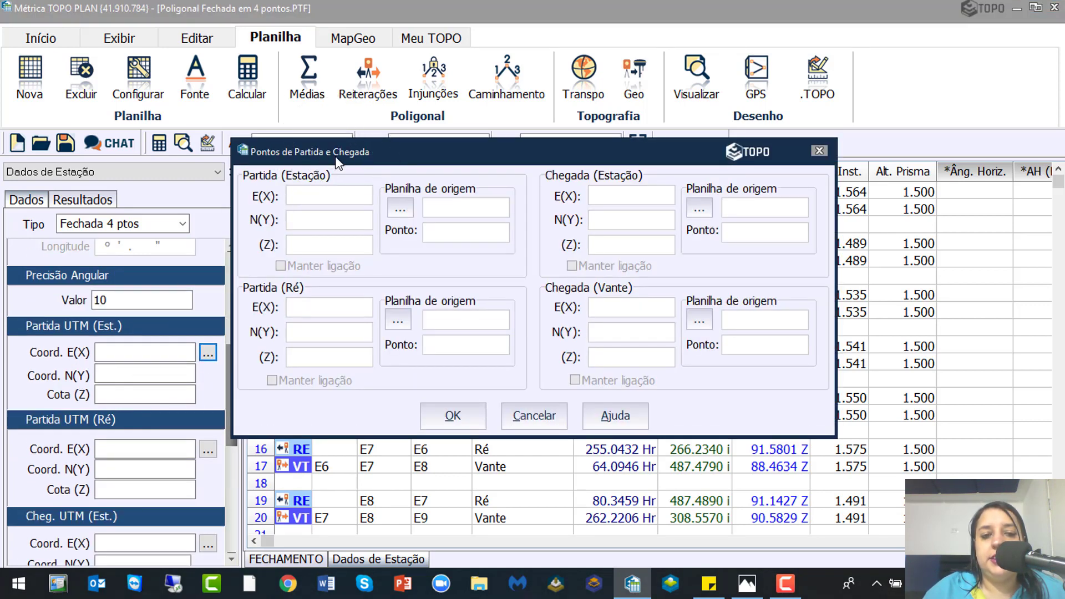
click(306, 188)
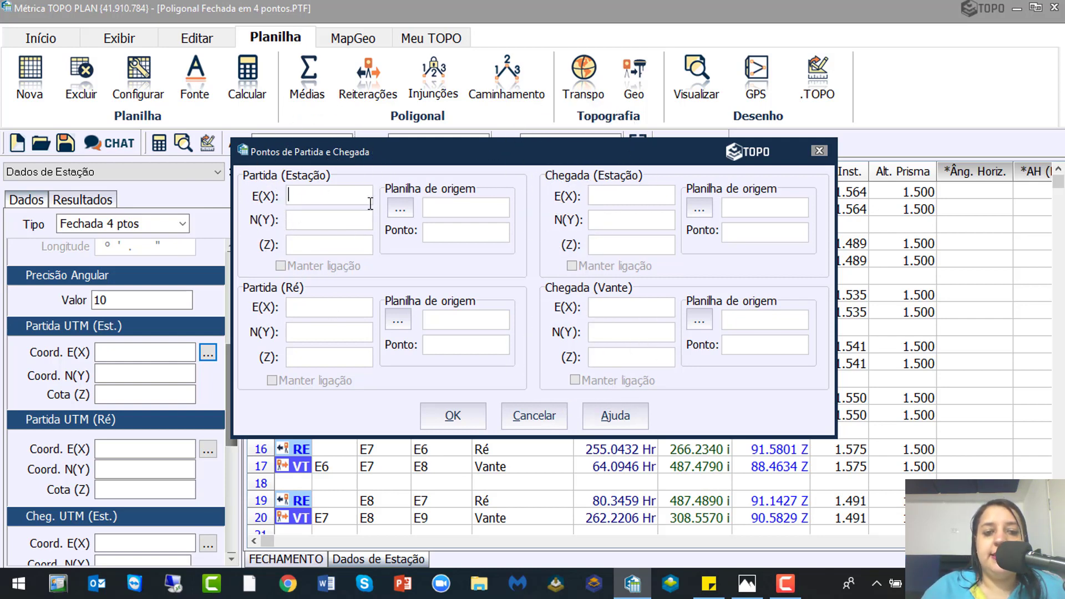
click(399, 209)
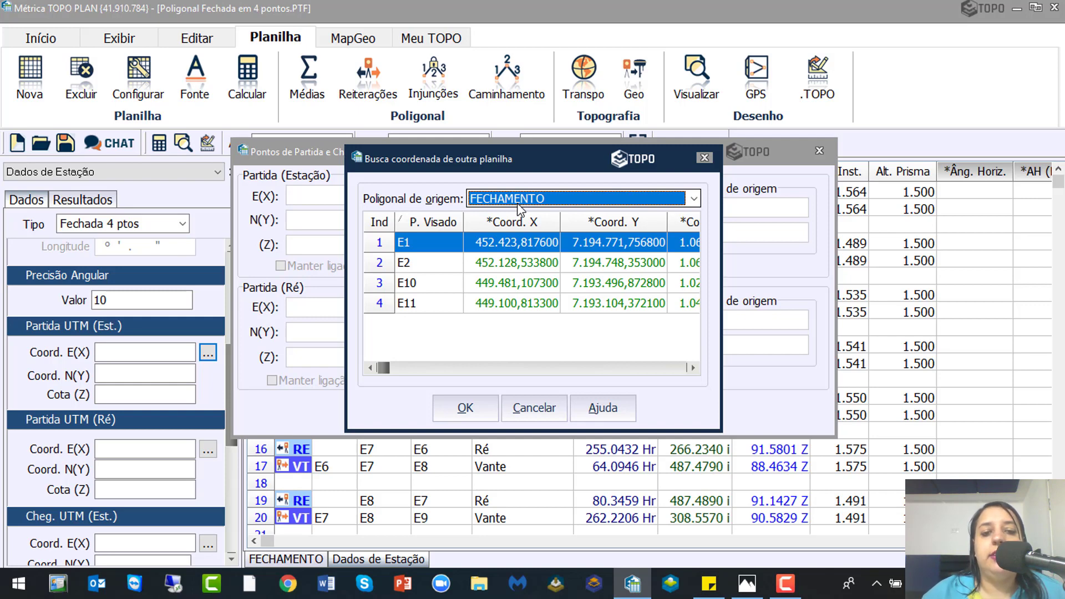
click(408, 262)
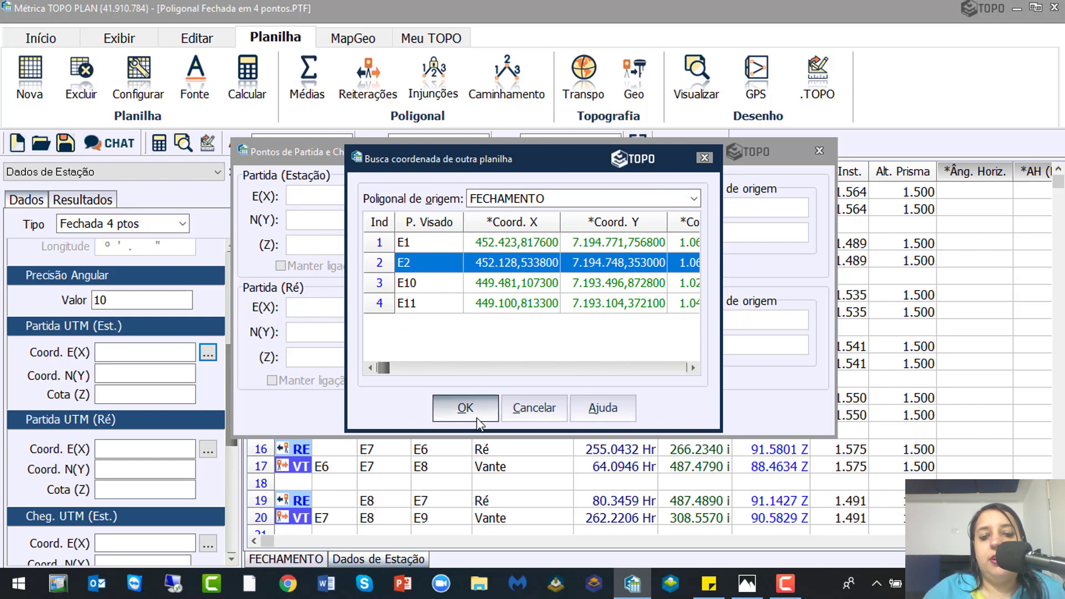
click(465, 407)
drag(464, 158, 470, 230)
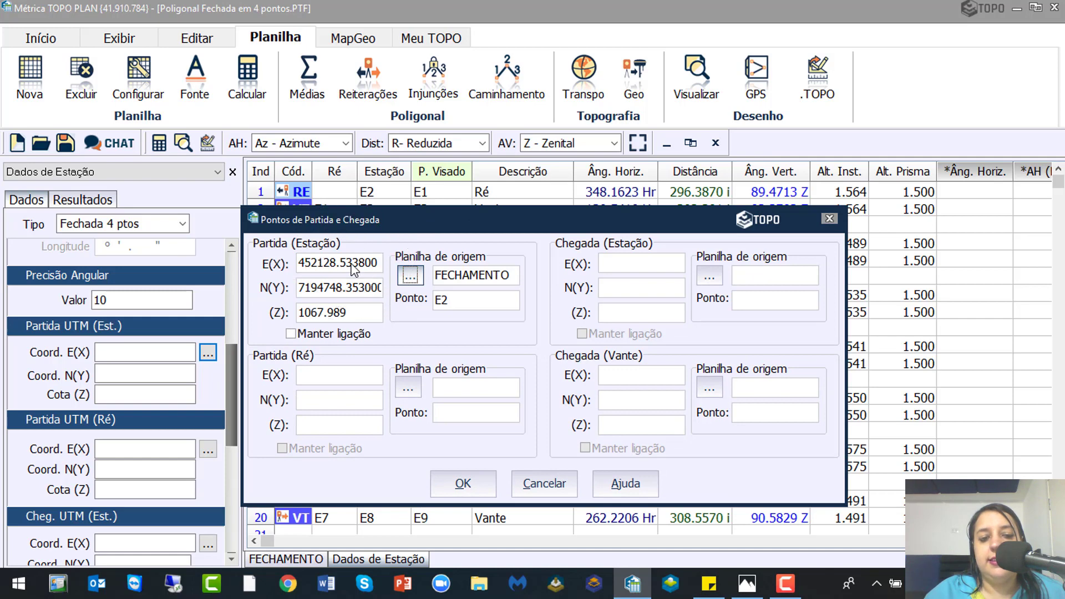
Fetch the departure backsight coordinates from point E1 of FECHAMENTO and enable Manter ligação for both departure points
click(408, 388)
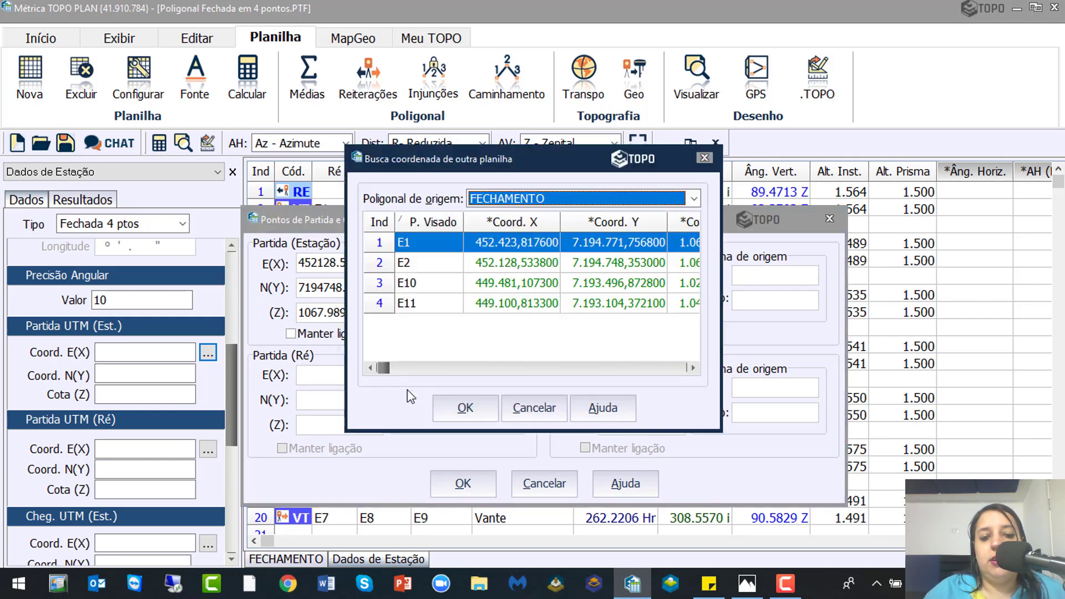
click(465, 408)
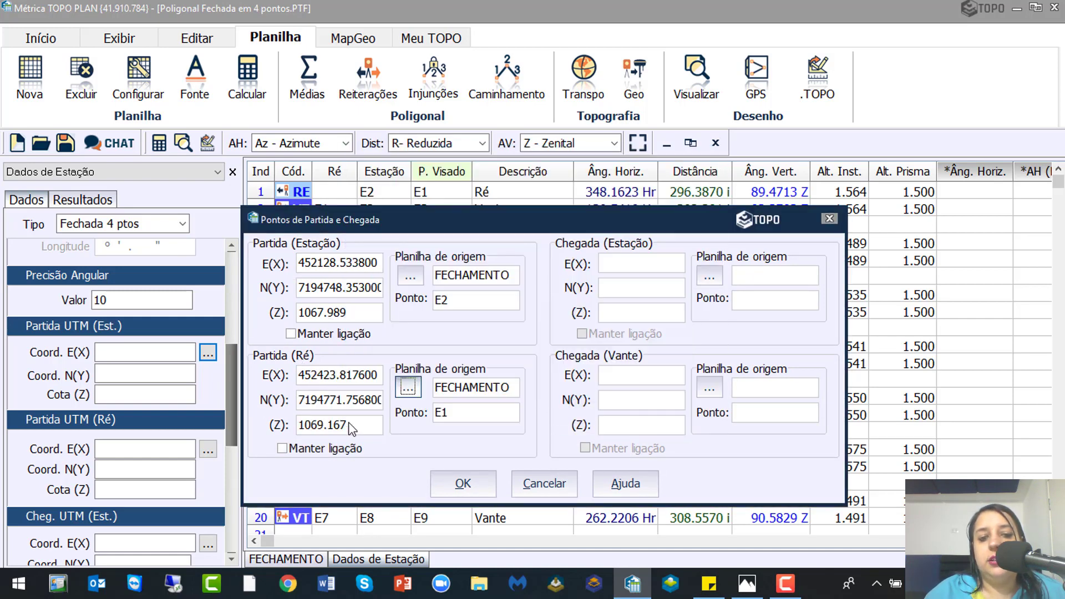
click(304, 334)
click(304, 450)
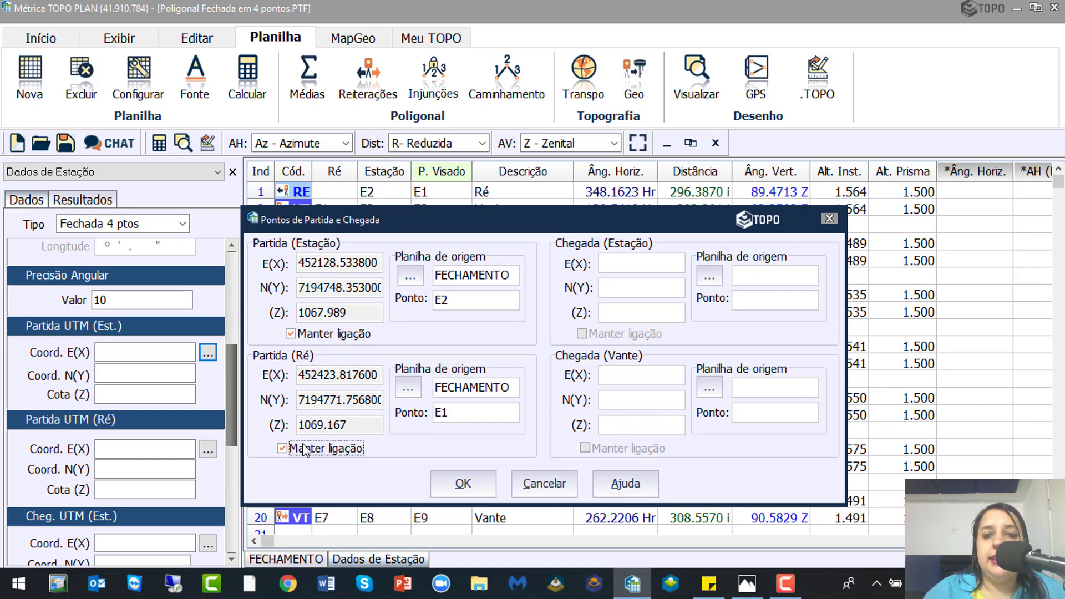
Fetch the arrival station coordinates from point E10 and the arrival foresight (Vante) coordinates from point E11 of the FECHAMENTO sheet
click(709, 278)
click(411, 284)
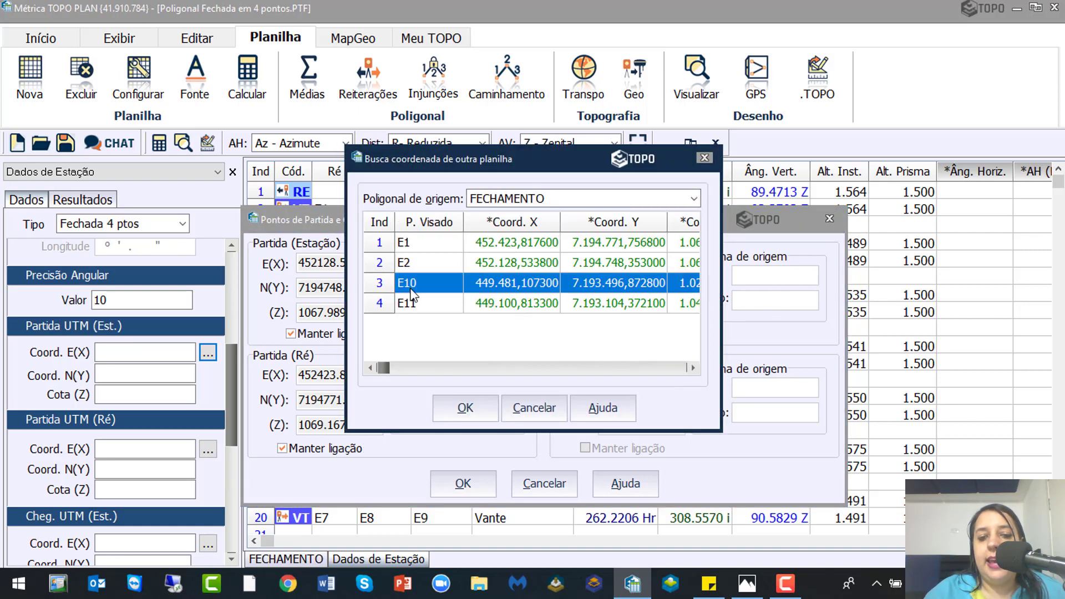
double_click(411, 284)
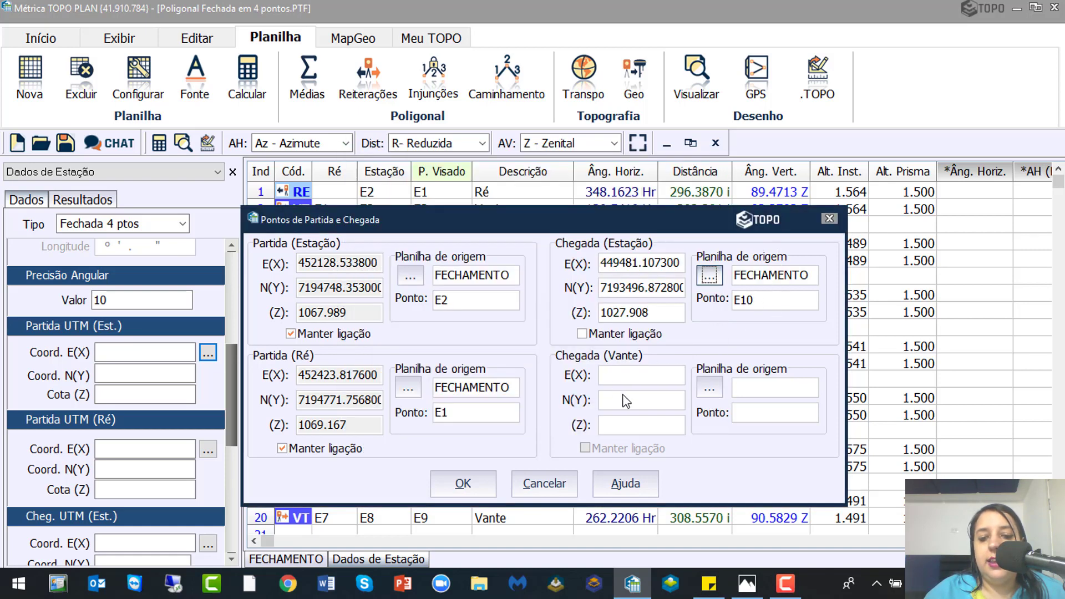
click(722, 393)
double_click(411, 306)
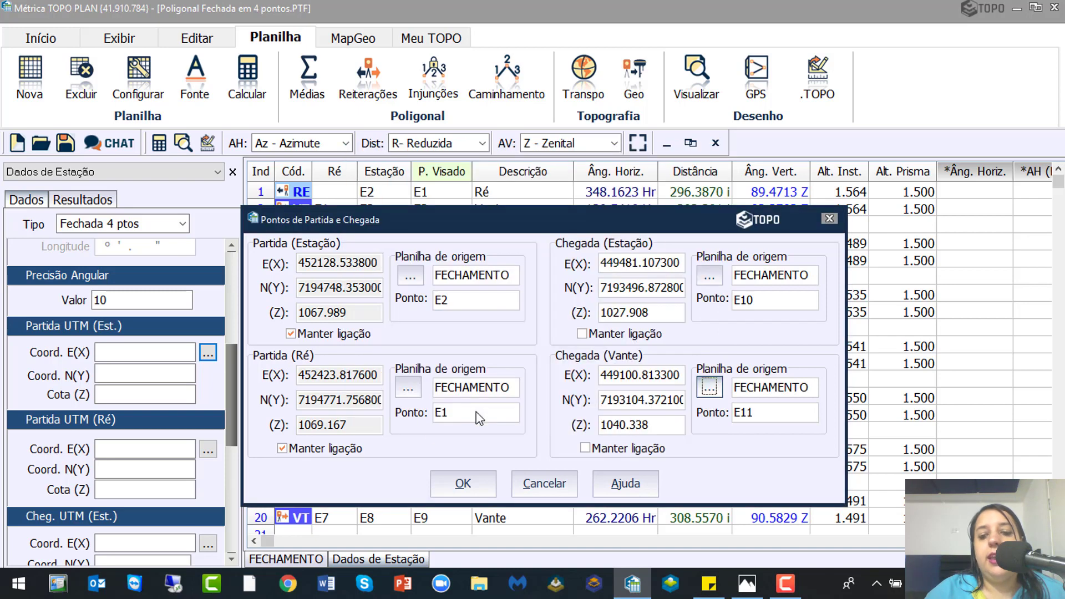
Enable Manter ligação for both arrival points and apply the departure and arrival coordinates to the traverse
click(629, 334)
click(632, 449)
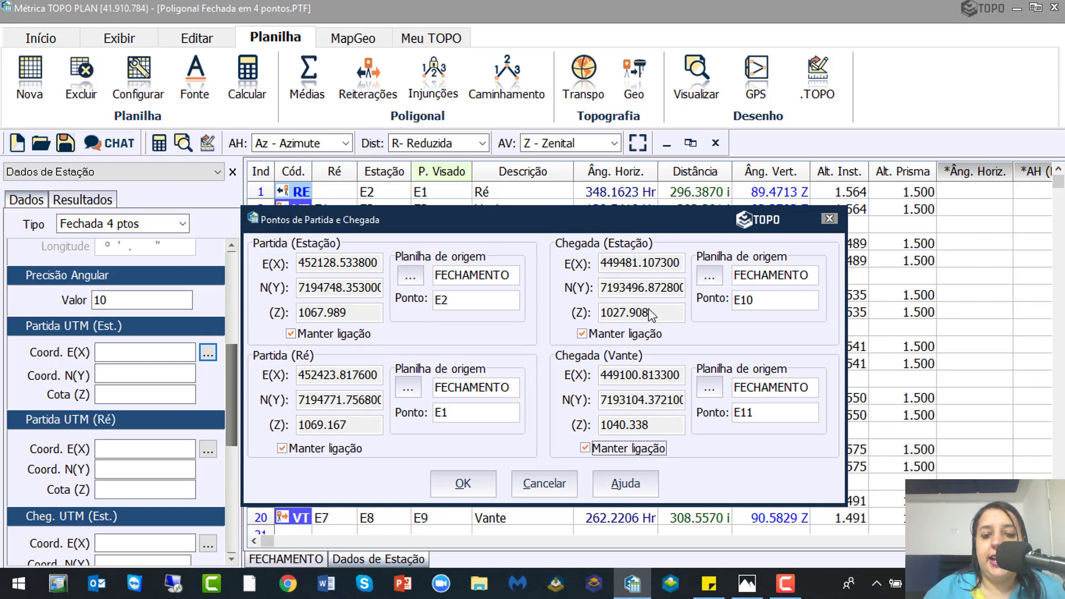
click(460, 487)
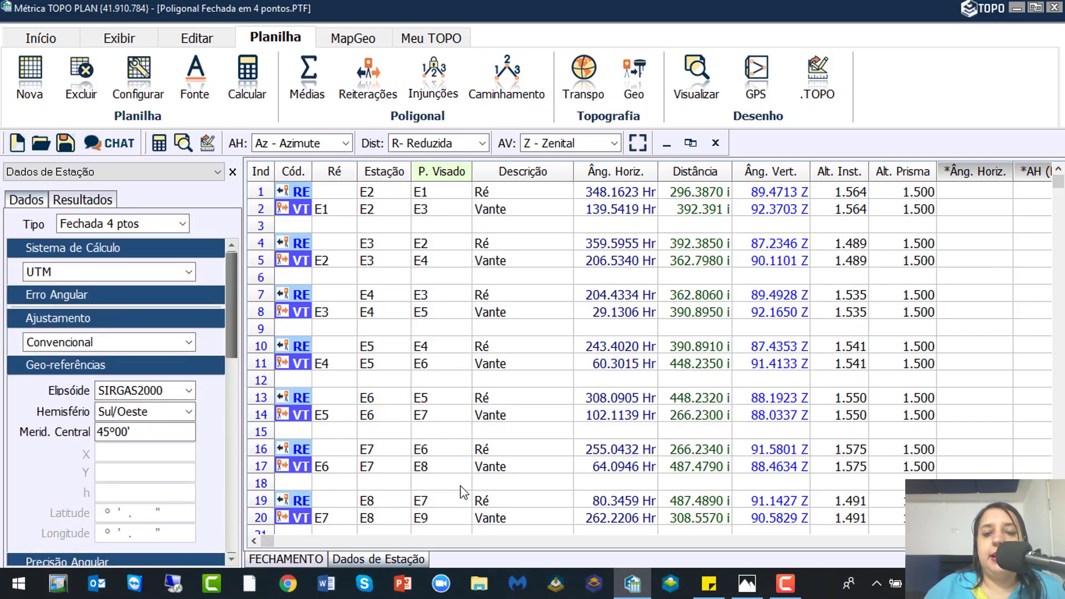
Set the traverse's linear error distribution to P. Distâncias
click(234, 278)
drag(235, 277, 233, 486)
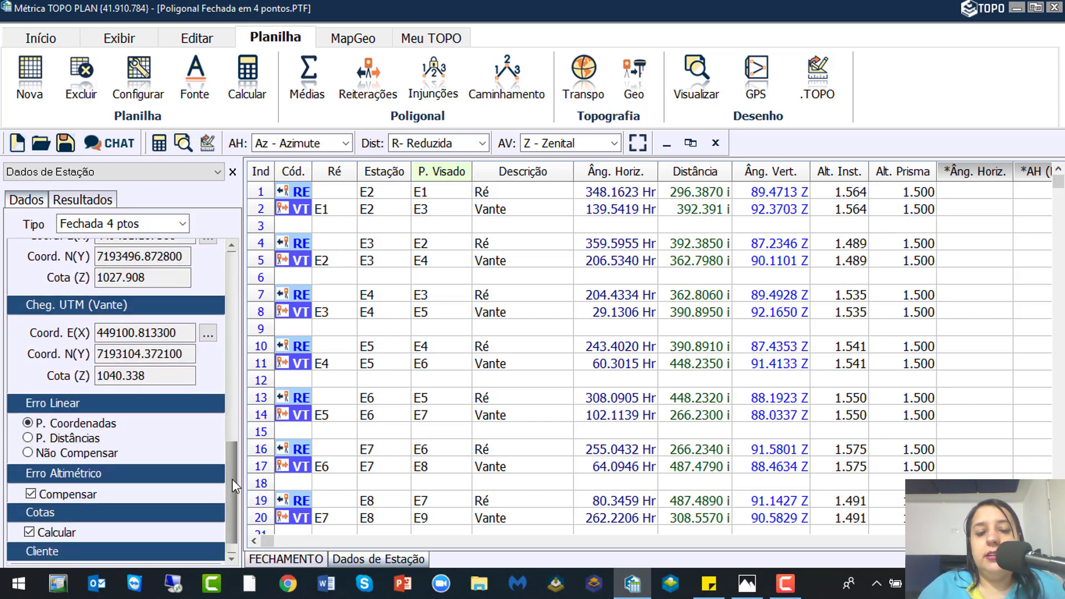
click(61, 442)
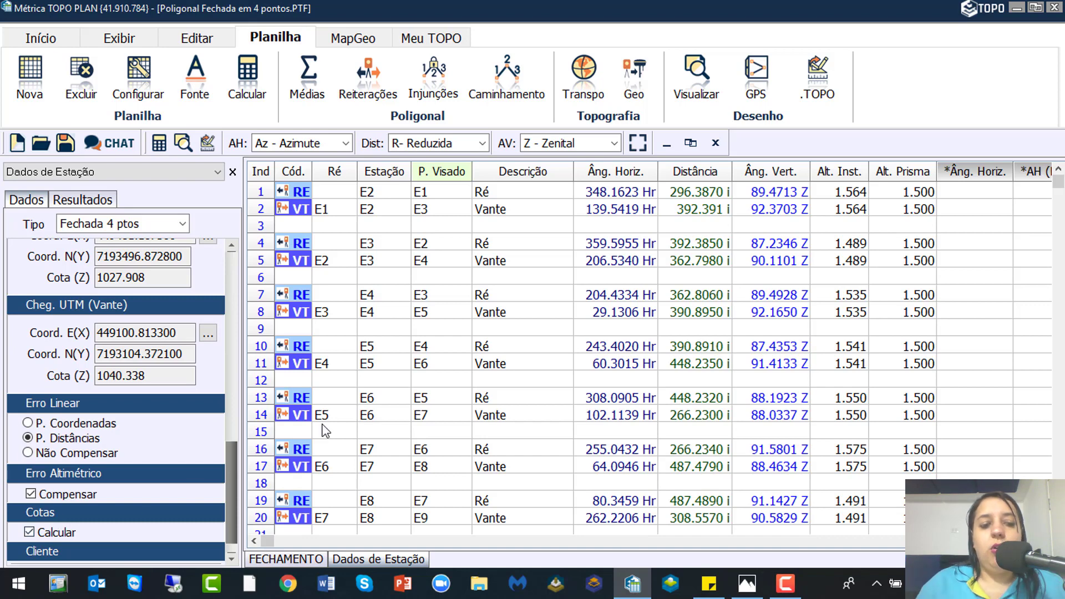
click(293, 380)
drag(228, 276, 230, 440)
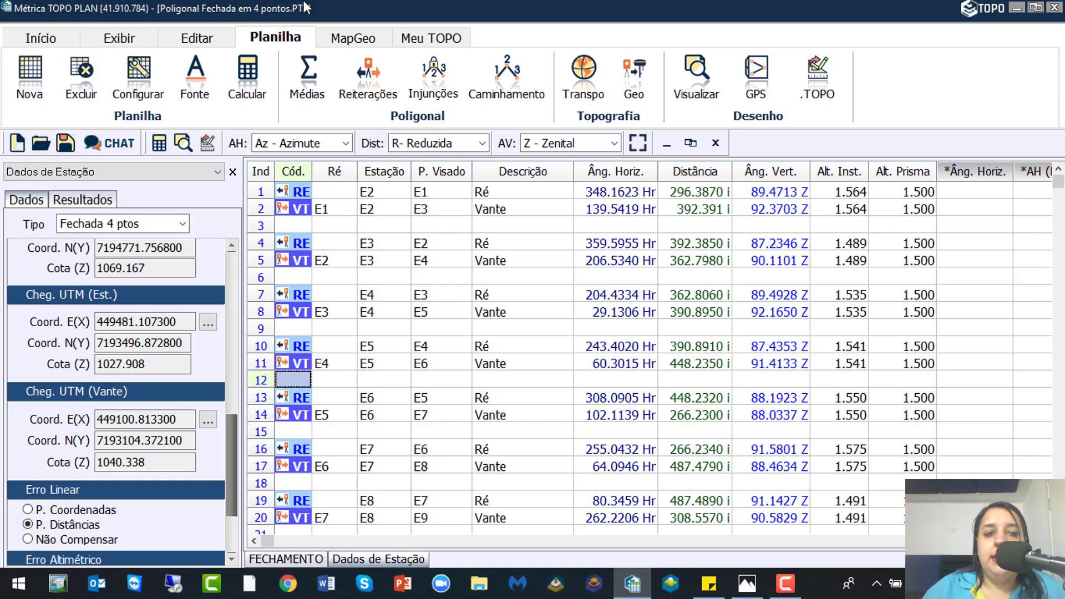
Start calculating the Dados de Estação sheet, accepting the station path from E2 to E11
click(255, 86)
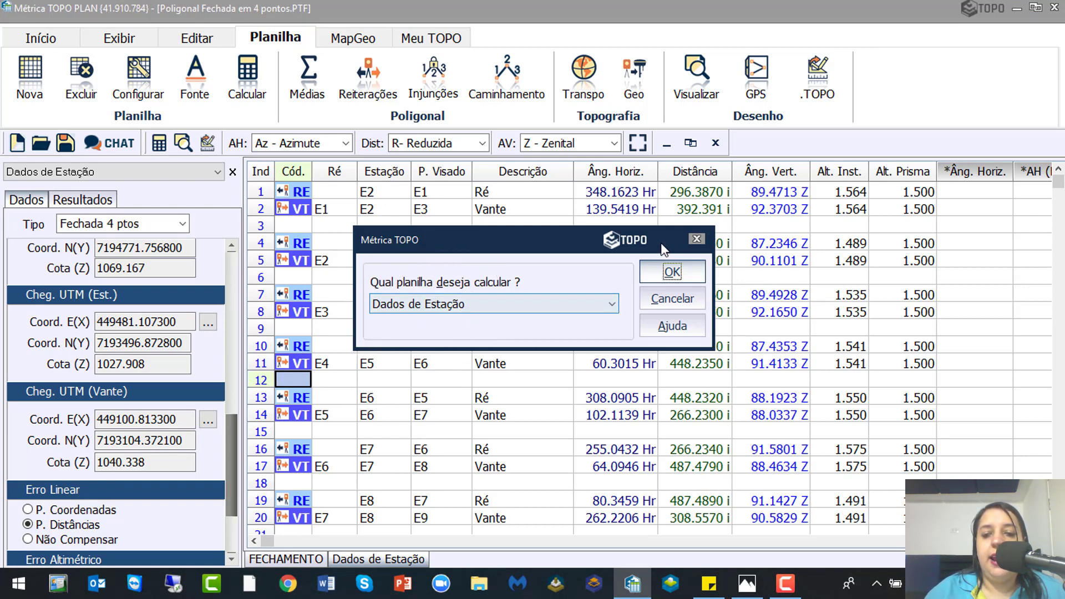
click(672, 272)
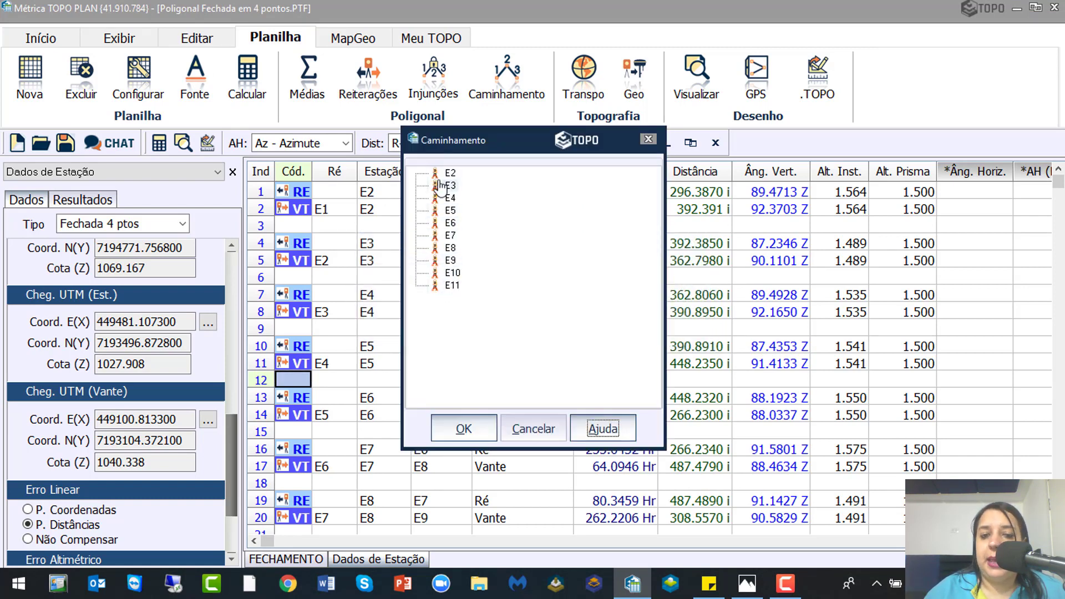
click(455, 427)
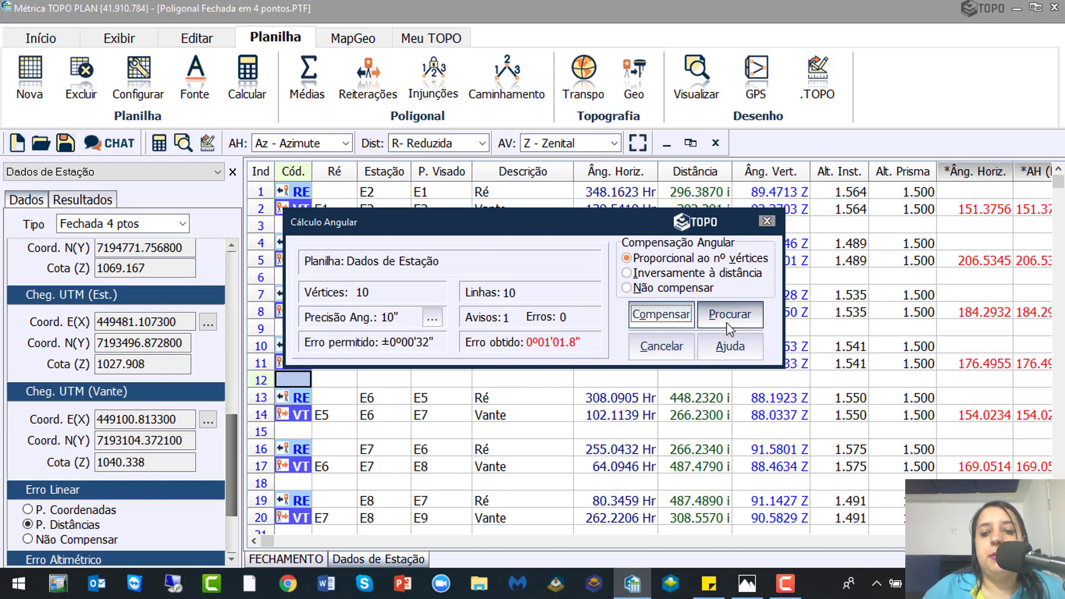
Search the angular calculation for stations with a probable angular error
mouse_move(553, 334)
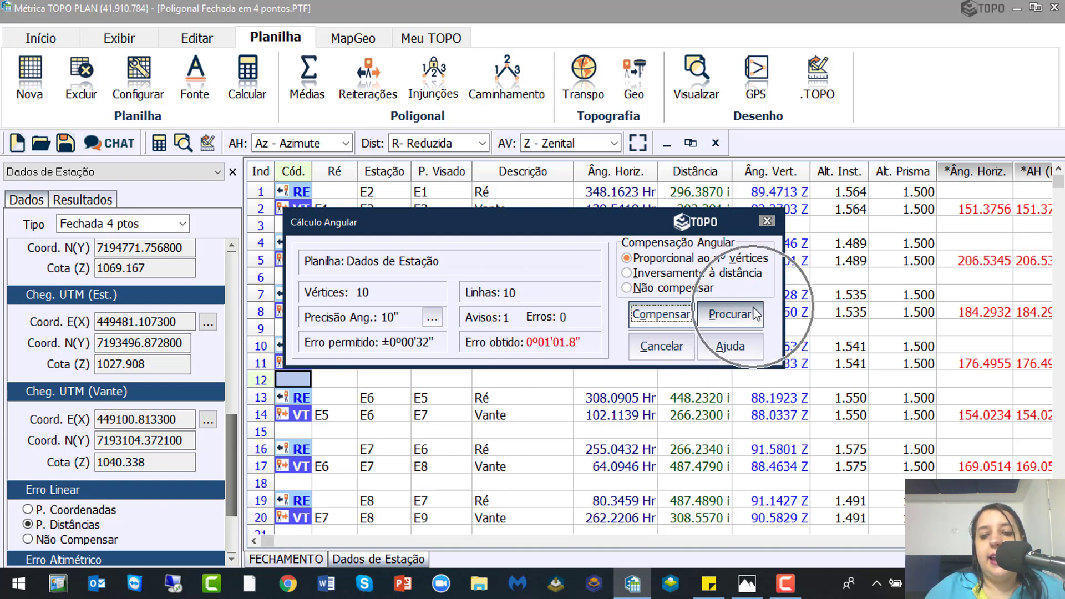
click(730, 315)
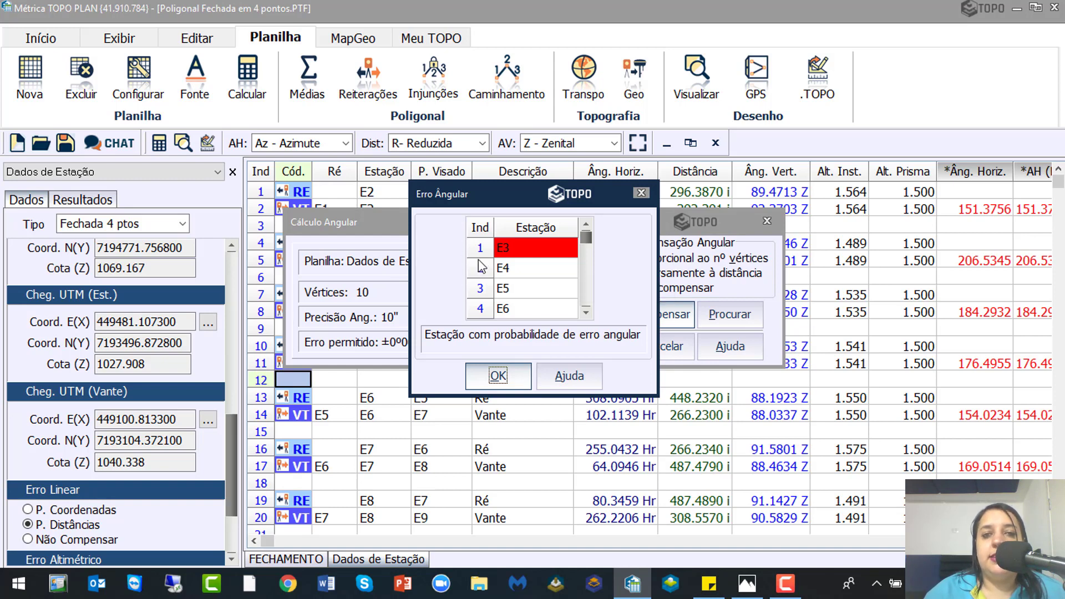
click(503, 381)
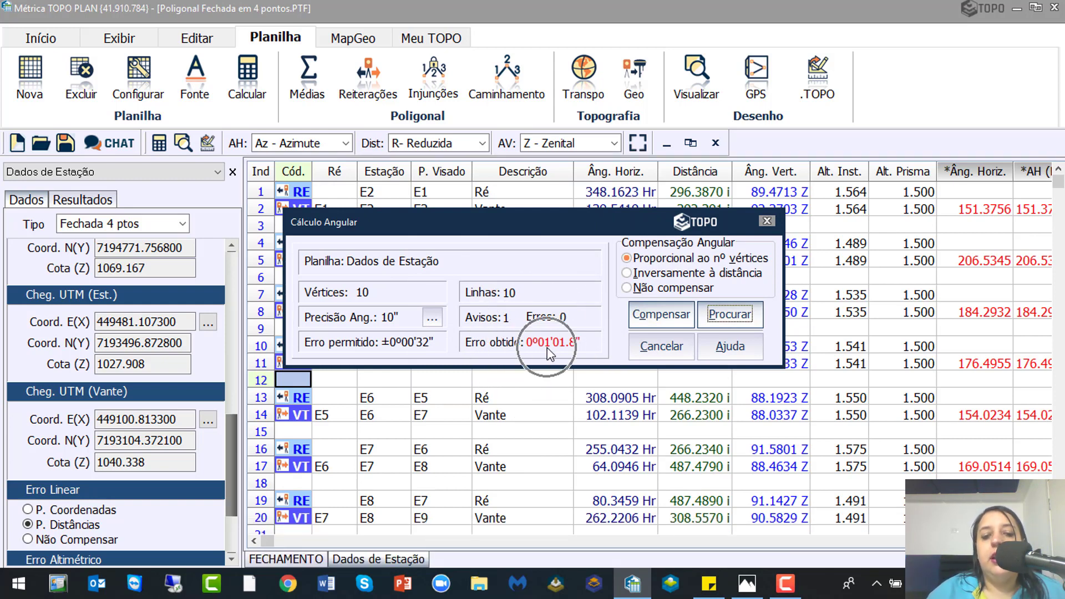
Compensate the angular error in proportion to the number of vertices and search for points with a probable gross linear error
click(665, 325)
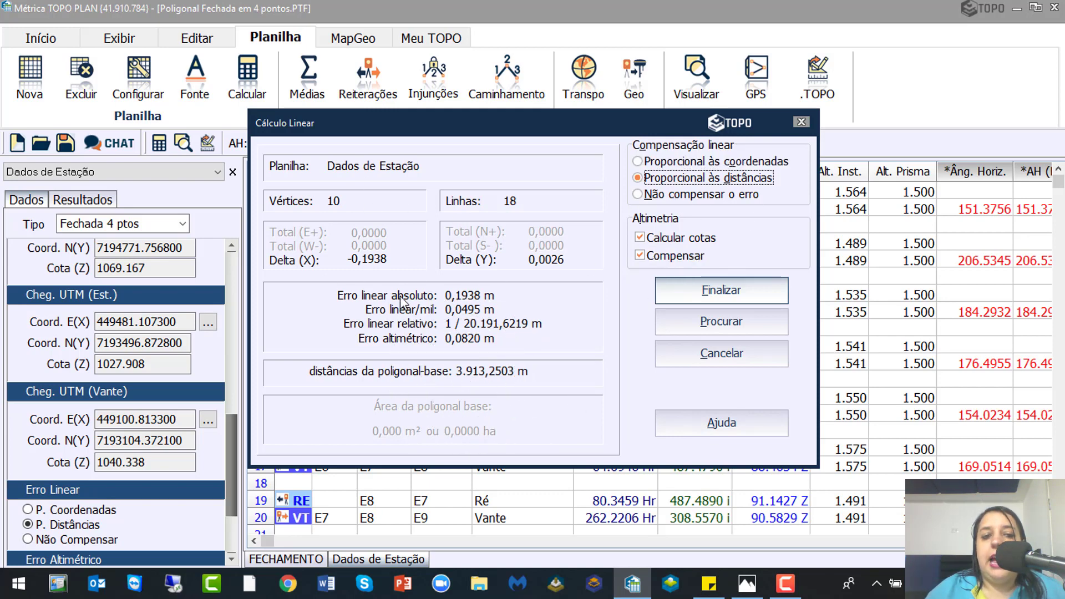
click(748, 333)
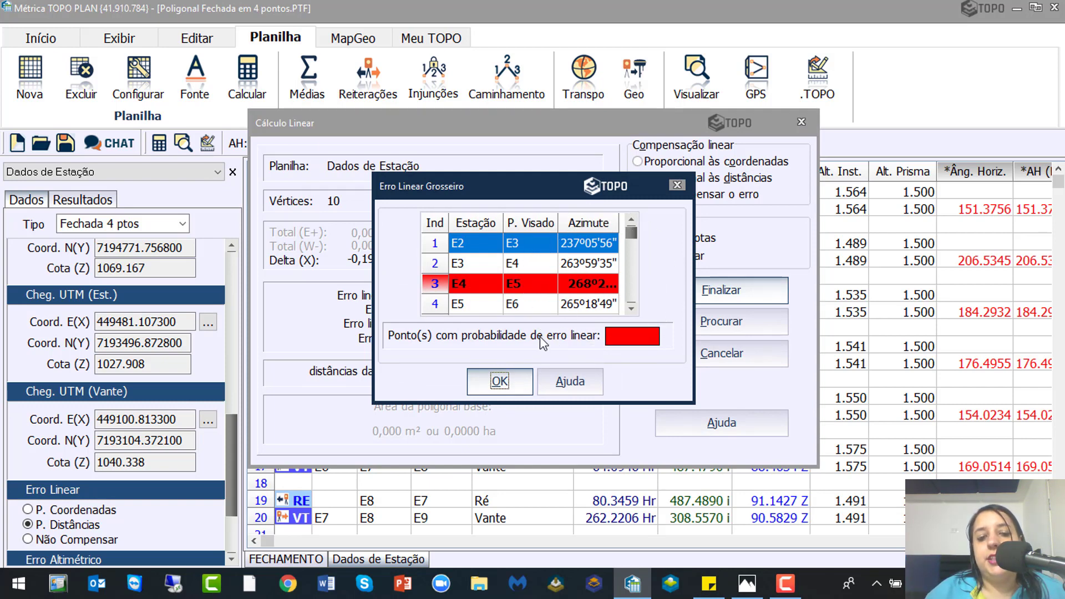
click(498, 375)
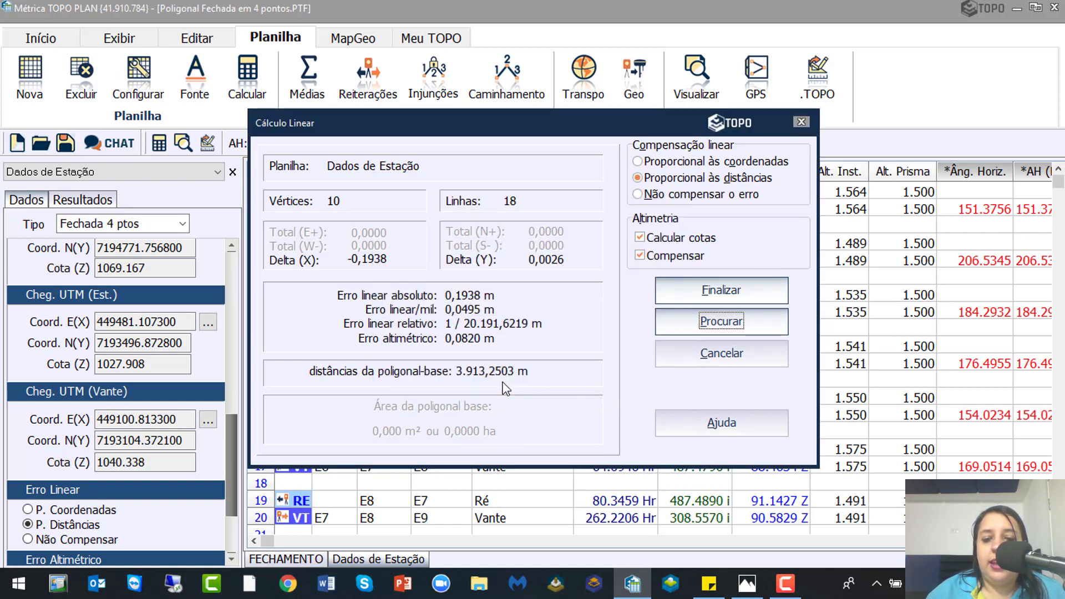
Finalize the linear calculation with compensation proportional to distances, calculating and compensating the elevations
click(739, 294)
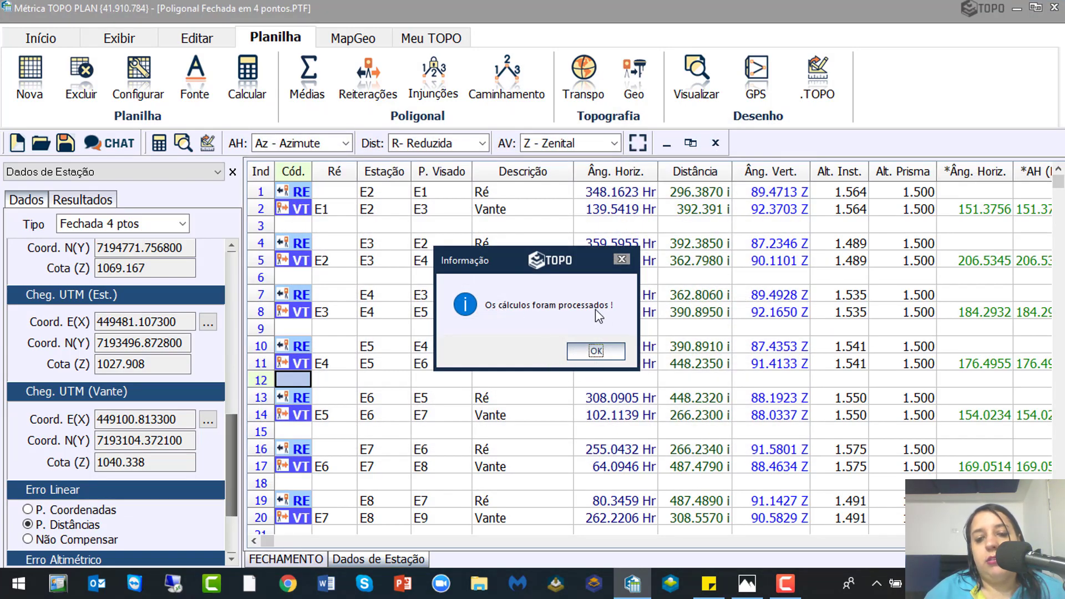
click(596, 351)
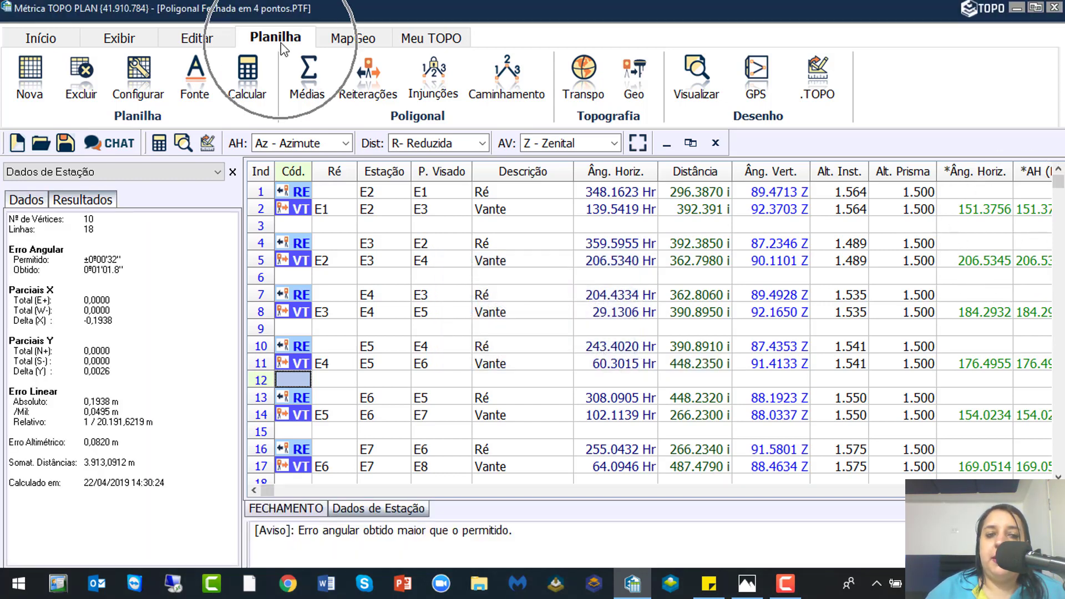
Display the plot of the Dados de Estação traverse and examine both of its ends
click(702, 95)
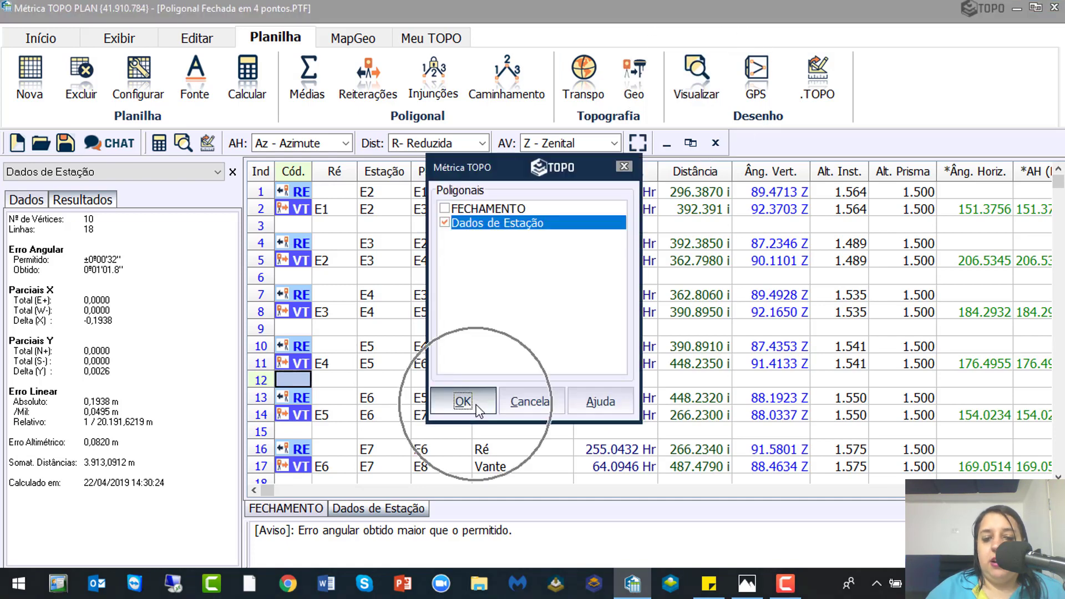
click(480, 408)
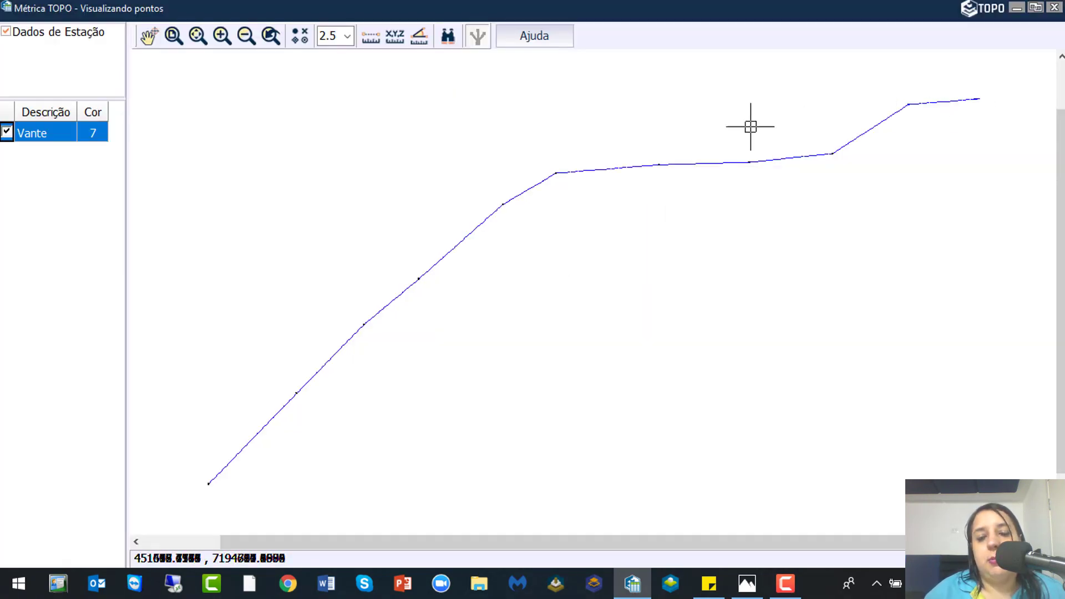
mouse_move(287, 408)
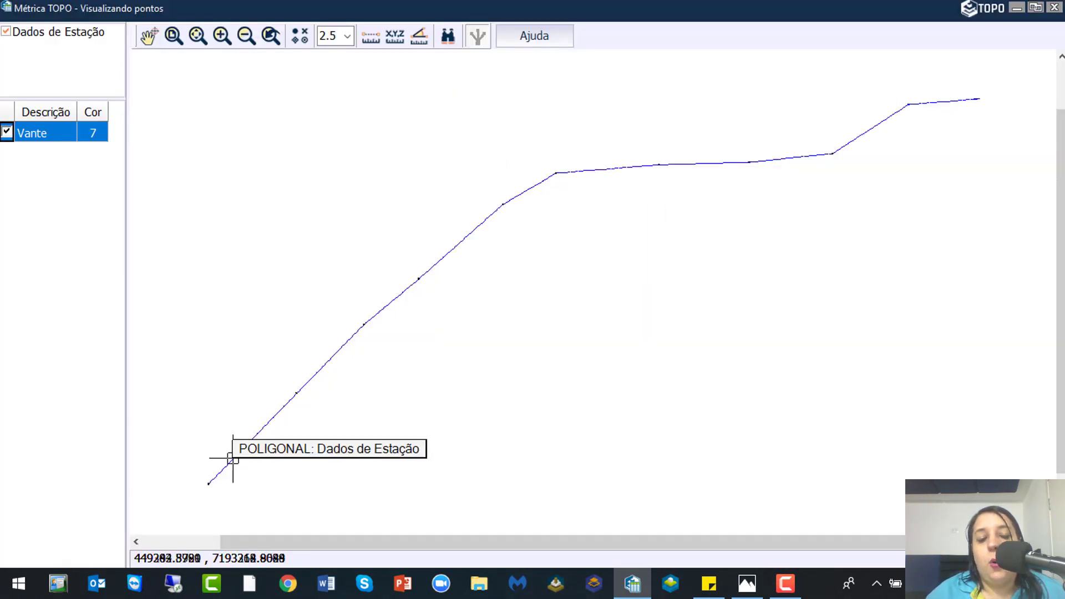
scroll(209, 500, up, 3)
scroll(202, 457, up, 7)
scroll(216, 437, down, 7)
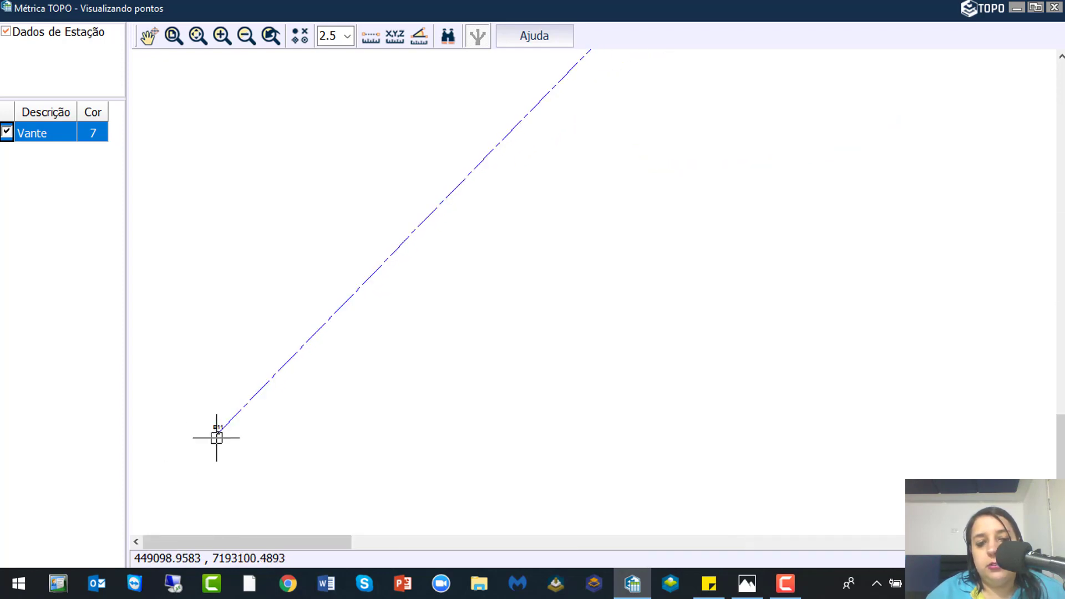
key(ctrl)
scroll(250, 348, down, 4)
mouse_move(667, 145)
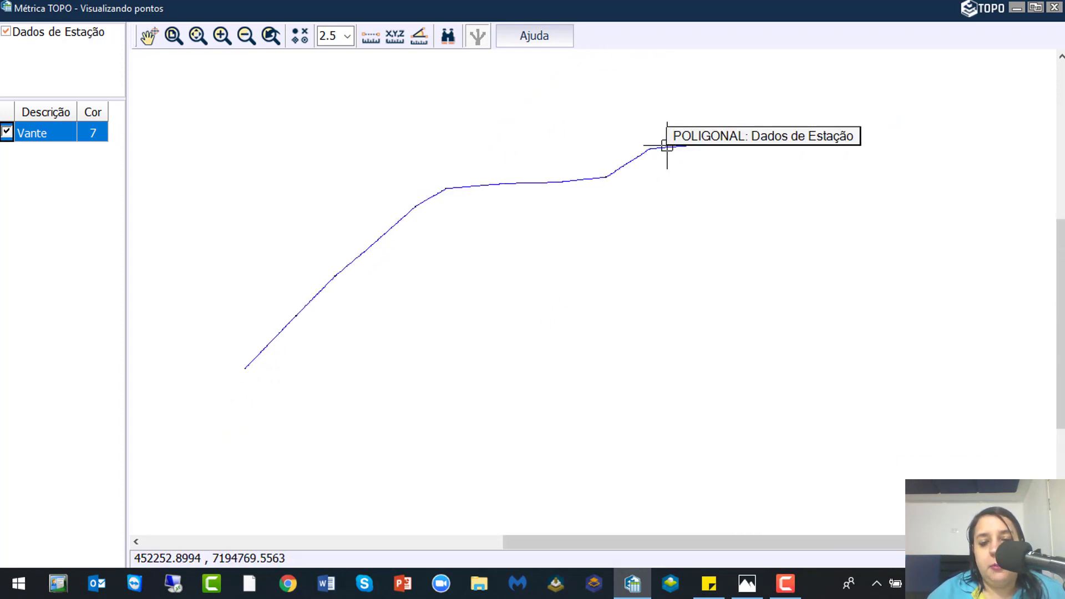
scroll(663, 166, up, 2)
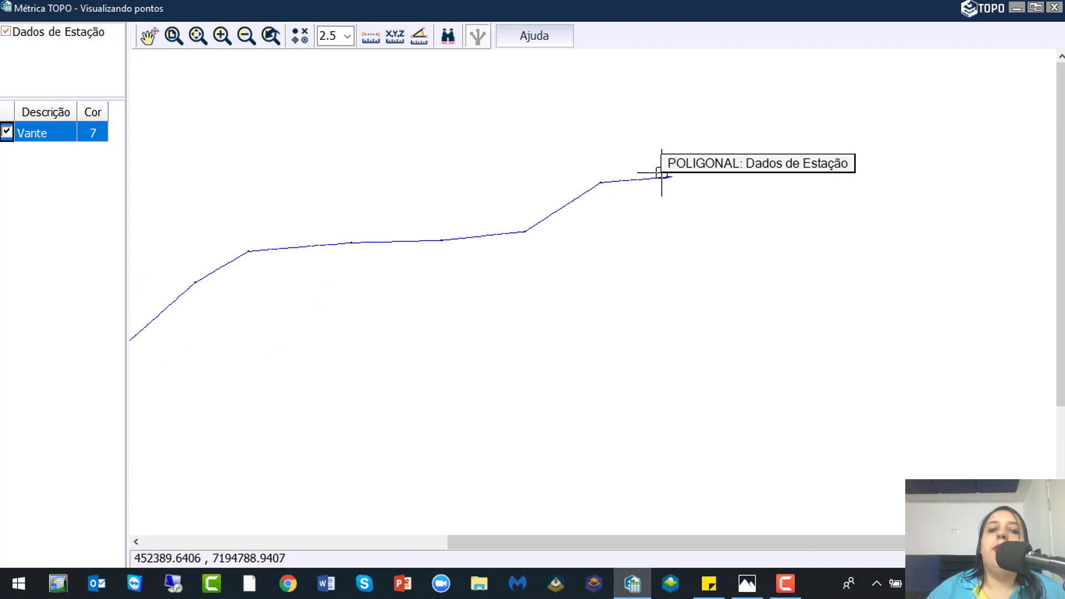
scroll(662, 172, down, 2)
middle_drag(482, 251, 678, 246)
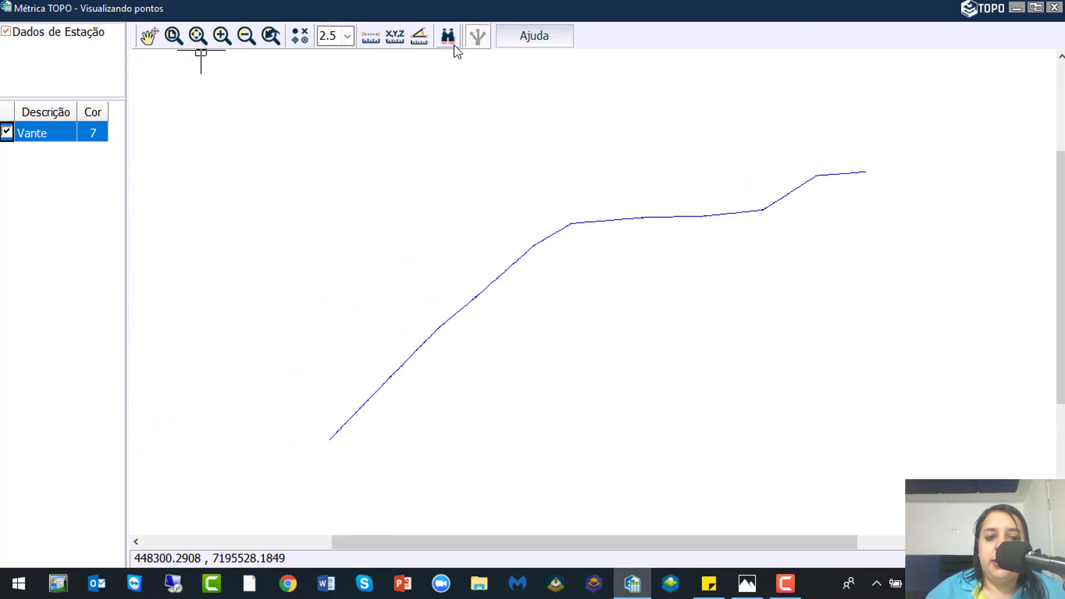
click(401, 43)
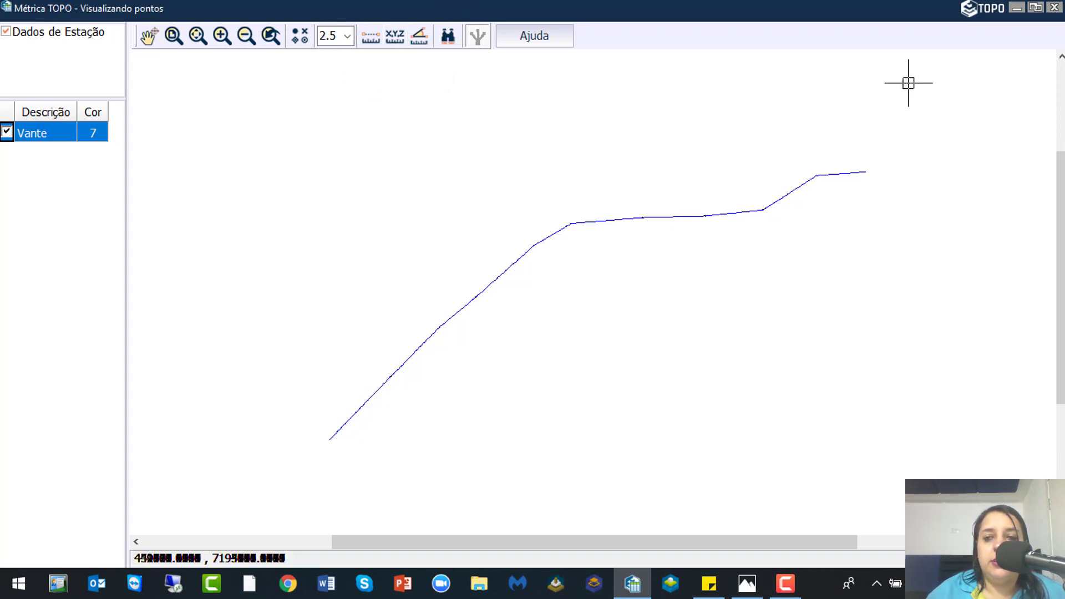
click(1055, 7)
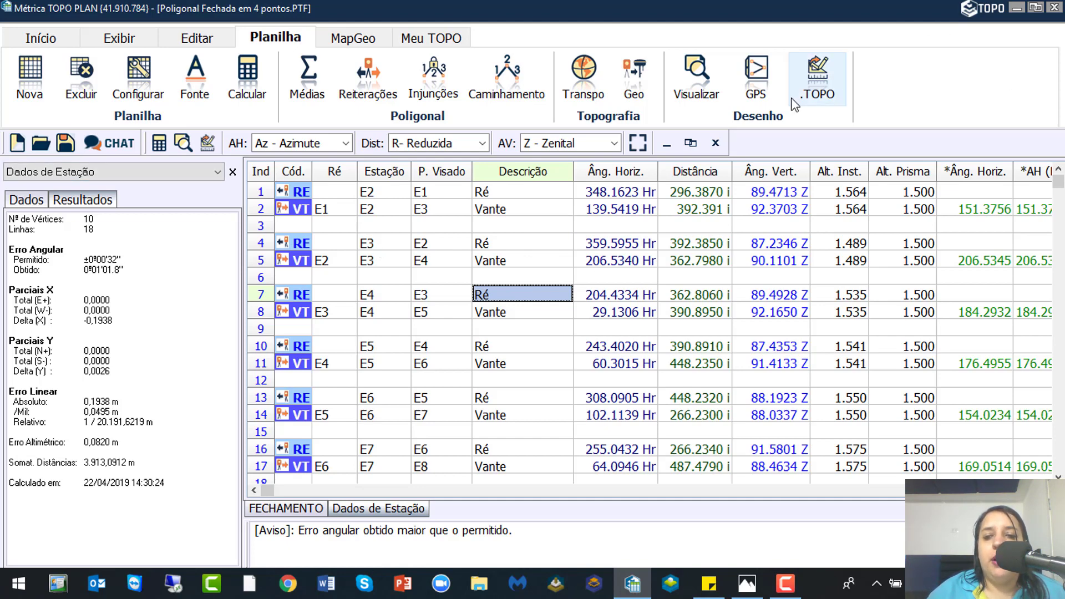
Start exporting the traverse drawing to CAD, with Dados de Estação as the only sheet to export
click(811, 96)
click(811, 96)
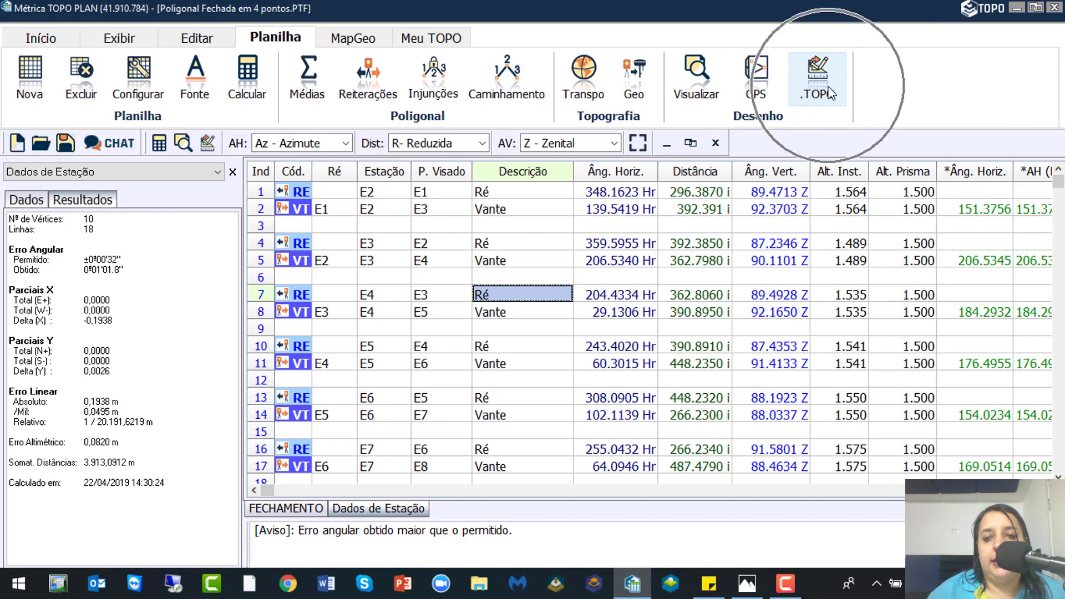
click(831, 93)
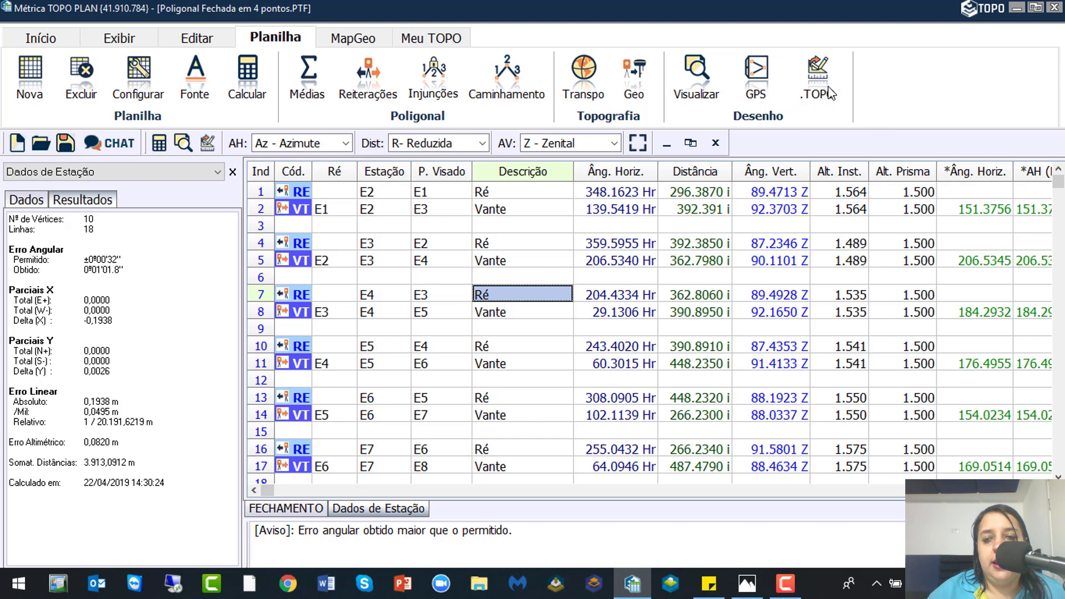
click(372, 157)
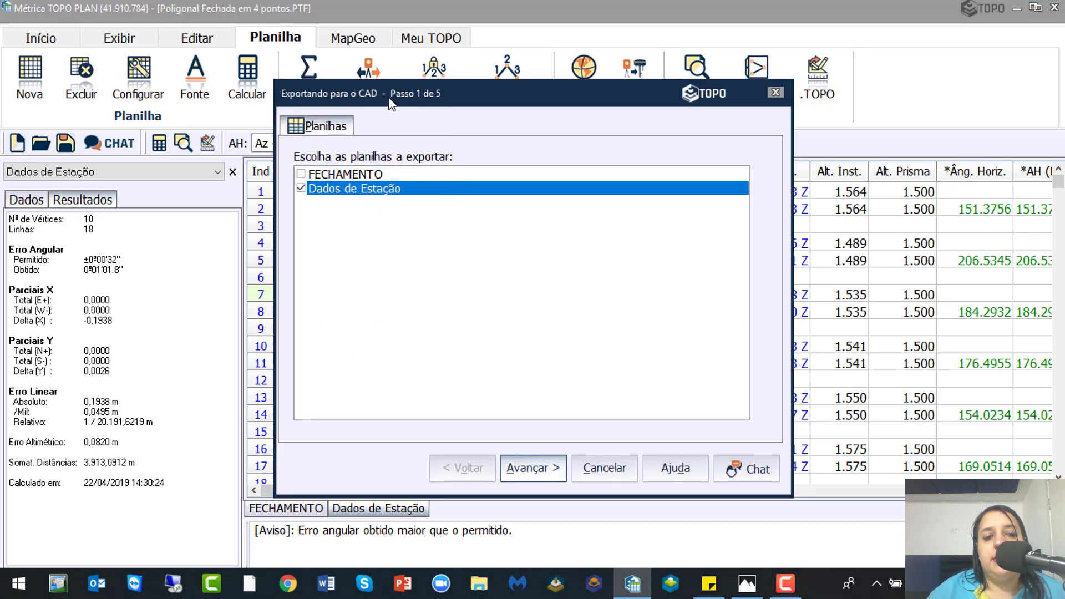
click(355, 194)
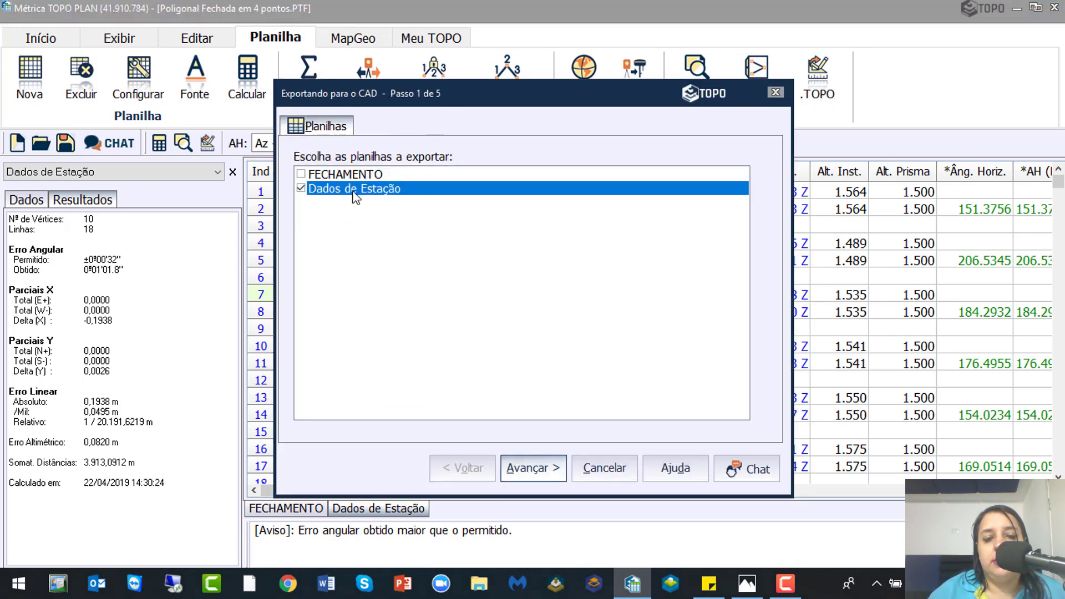
click(531, 476)
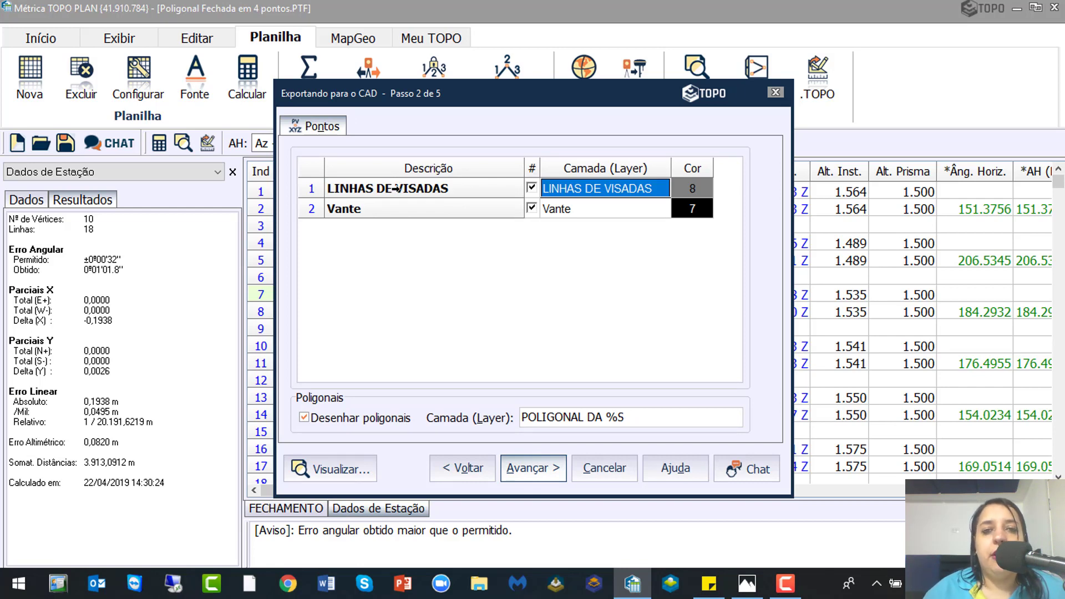
Keep the default point layers with Desenhar poligonais enabled, and choose Sem folha as the sheet format for the export
key(ctrl)
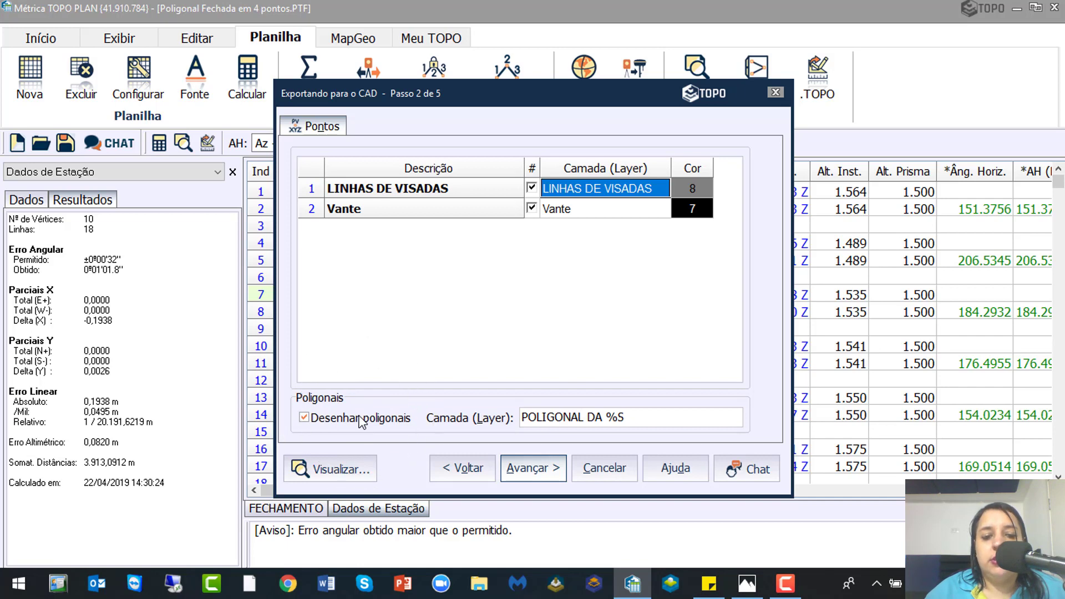
click(533, 468)
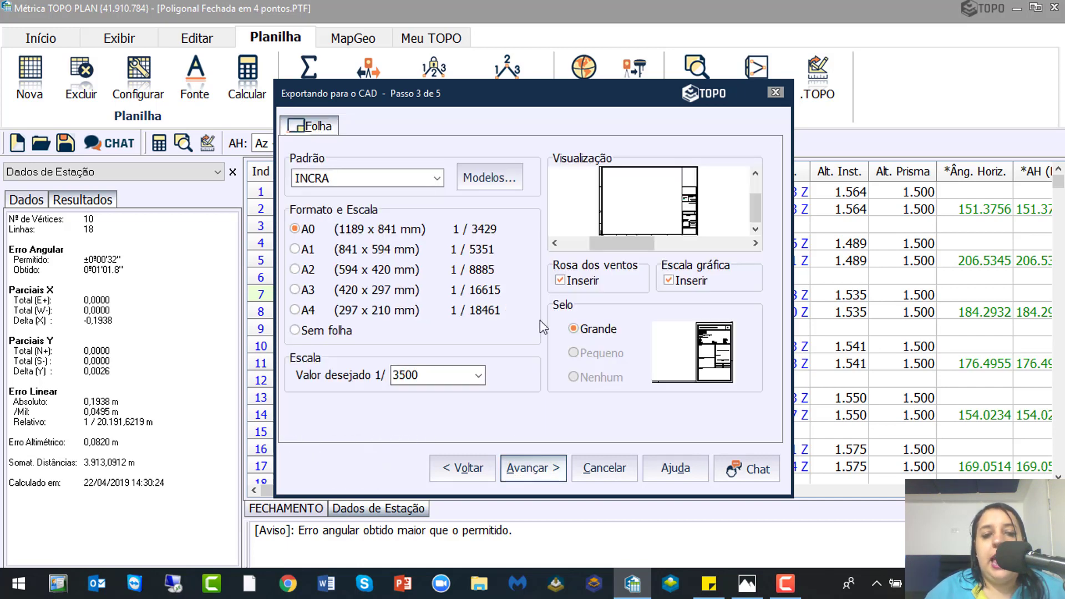
key(ctrl)
click(329, 333)
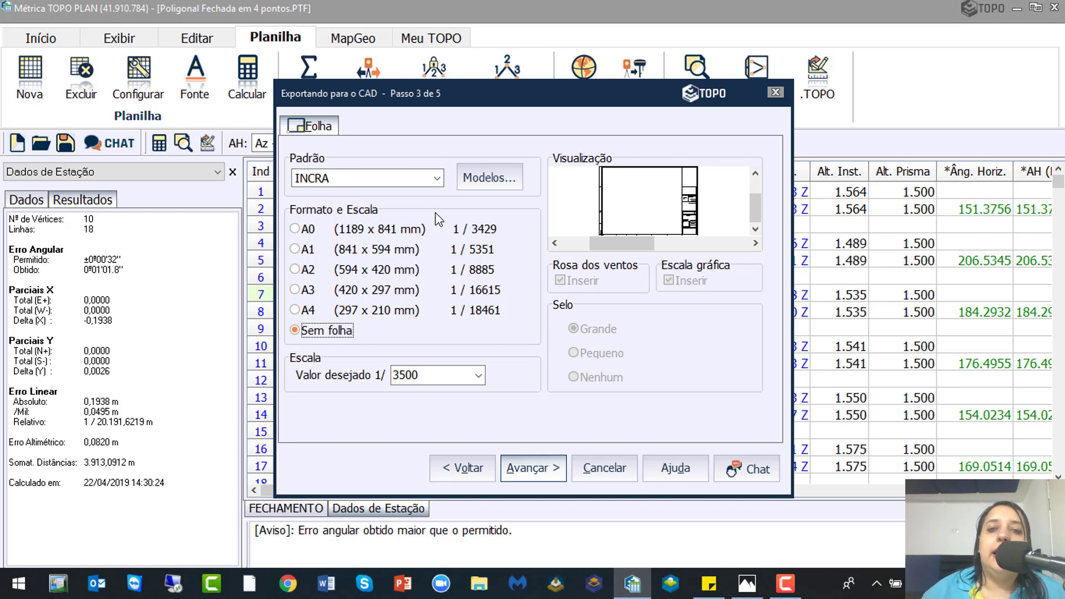
click(321, 335)
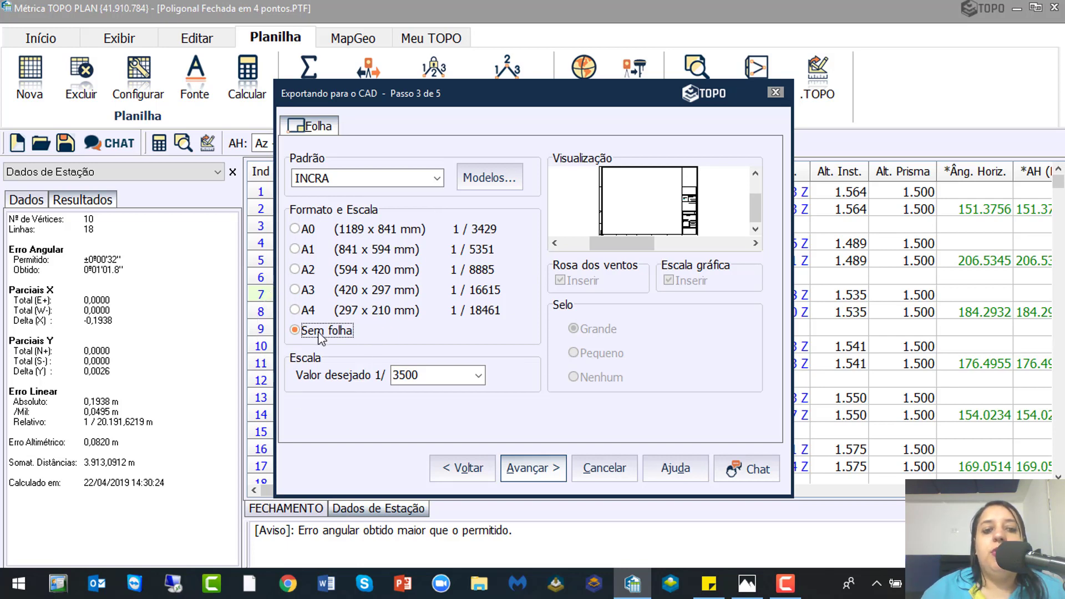
click(546, 476)
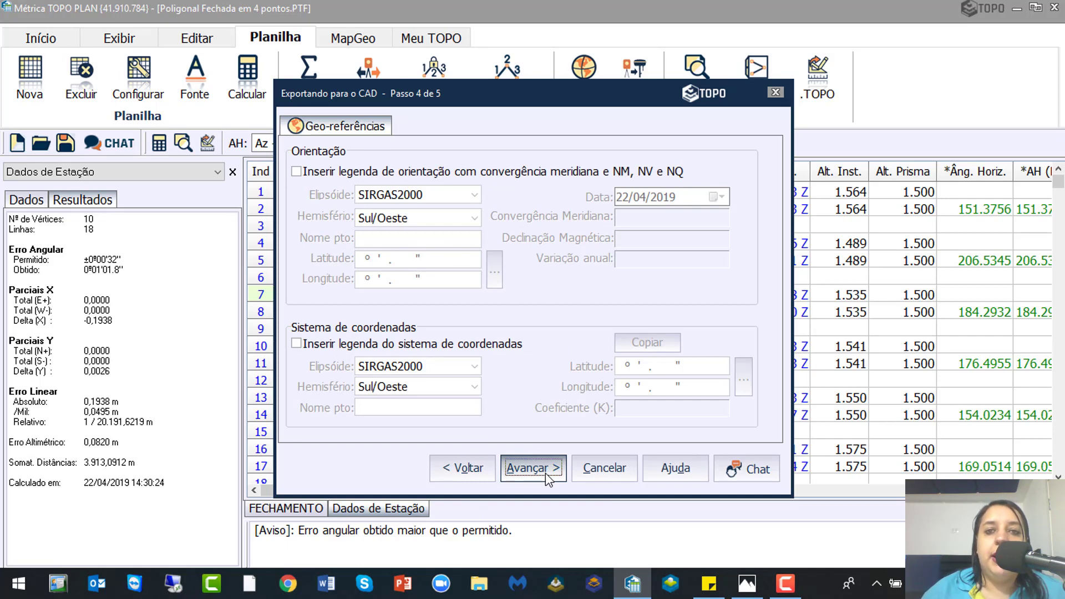
Leave out the orientation and coordinate system legends and generate the drawing for a new project
click(318, 348)
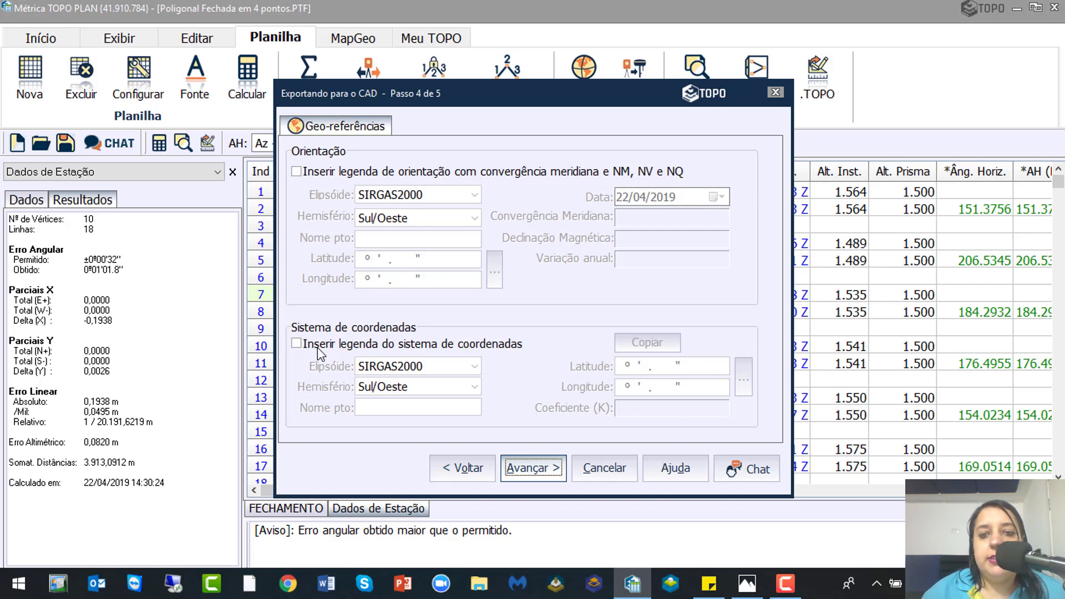
click(504, 478)
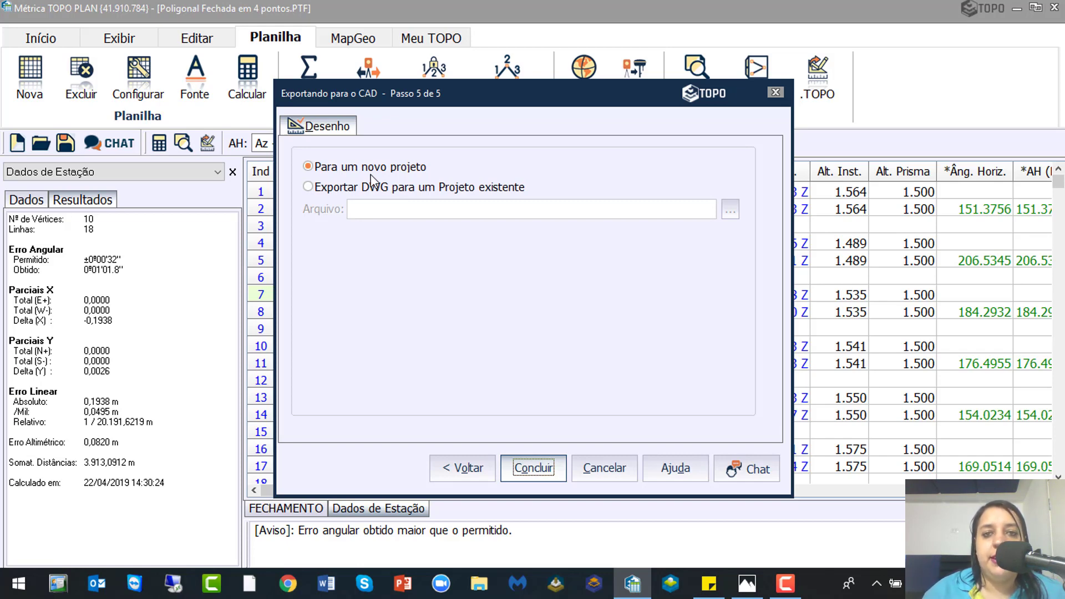
key(ctrl)
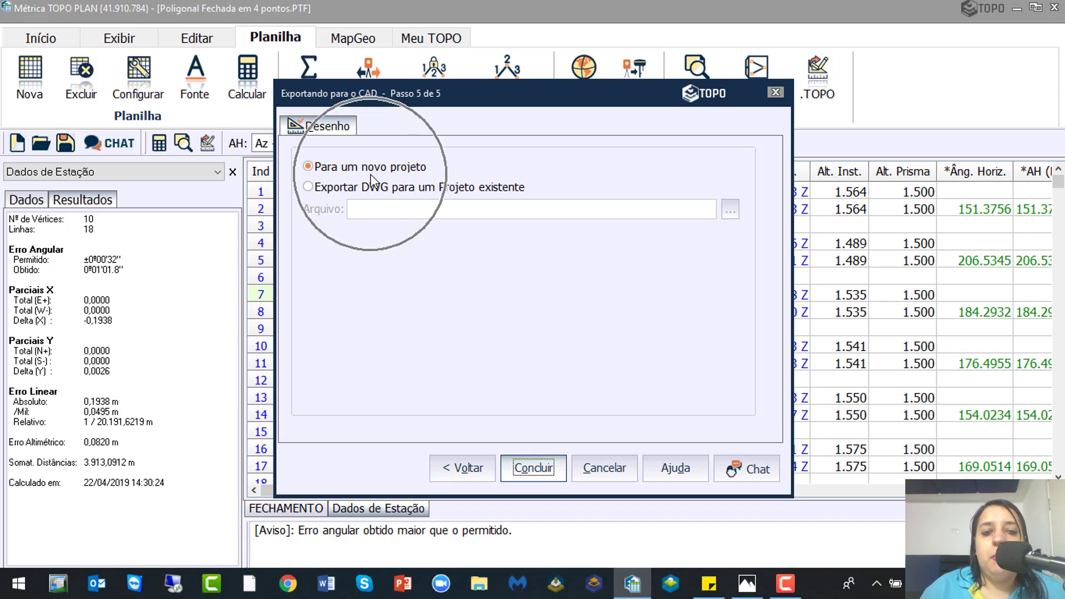
click(542, 478)
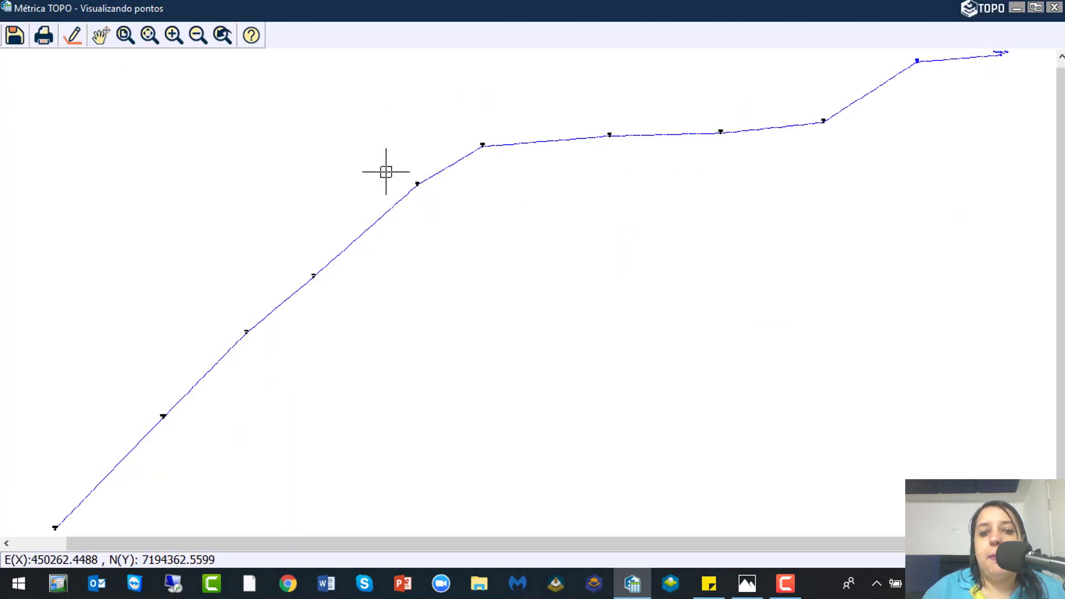
Save the generated drawing as the project "Poligonal Fechada em 4 pontos.TOPO" and end the export process
key(ctrl)
key(ctrl)
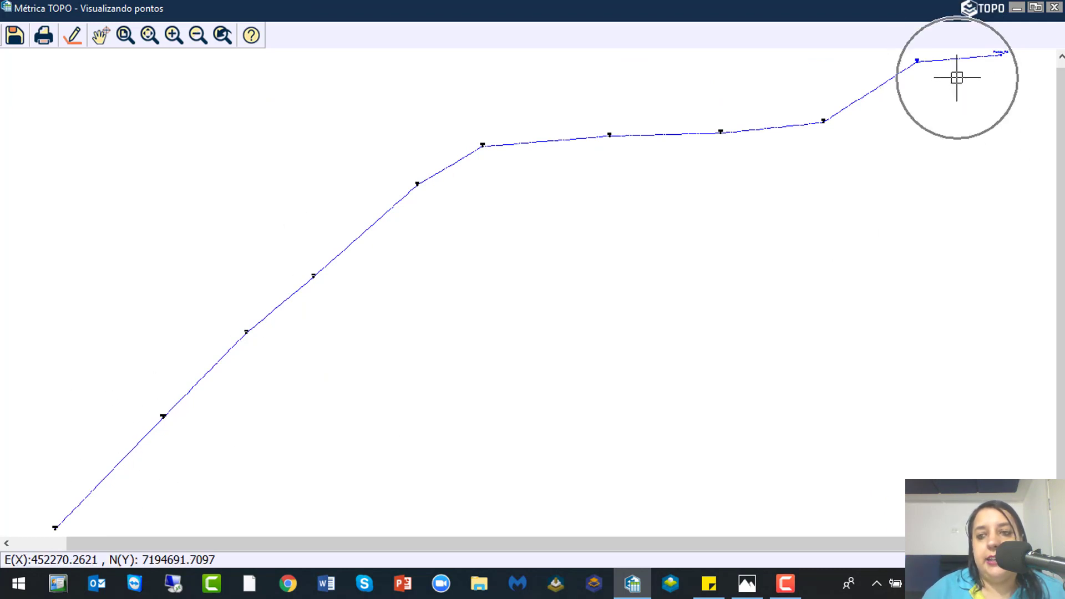
click(17, 36)
click(608, 133)
key(ctrl)
click(935, 401)
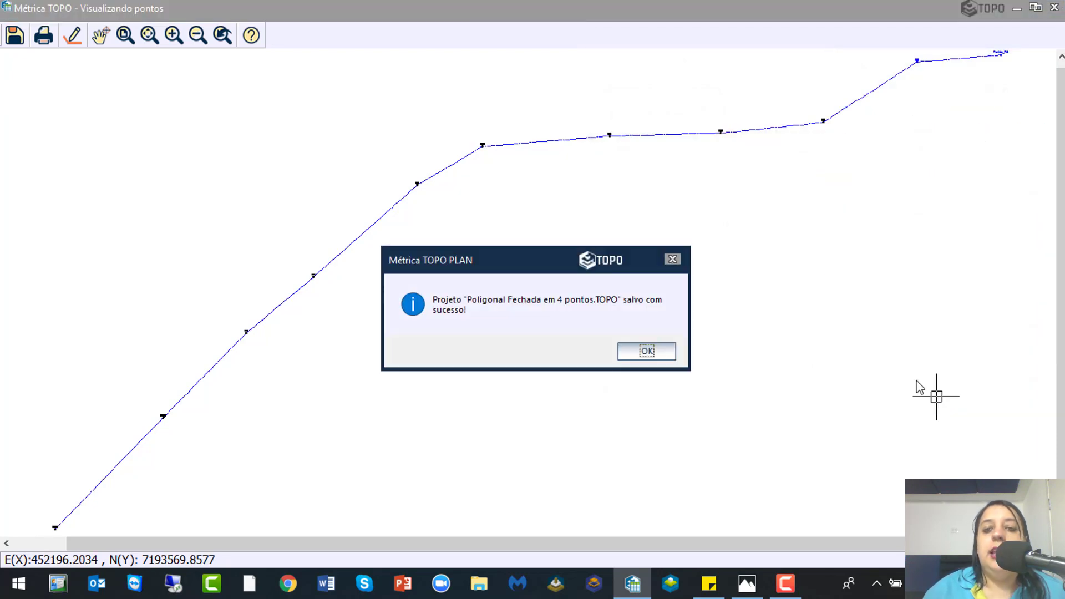
click(652, 353)
click(1054, 7)
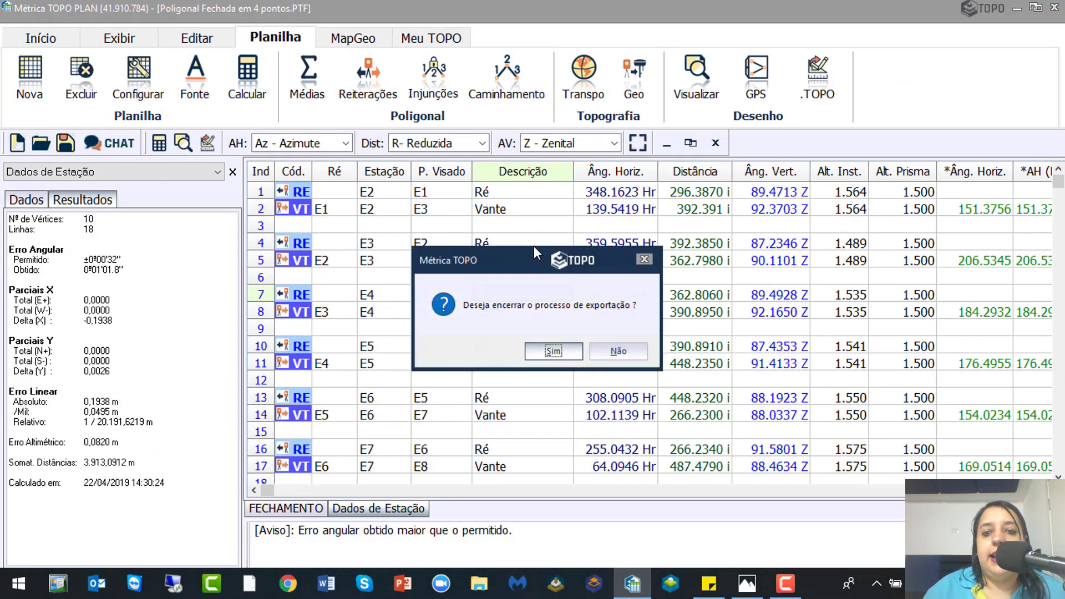
click(553, 351)
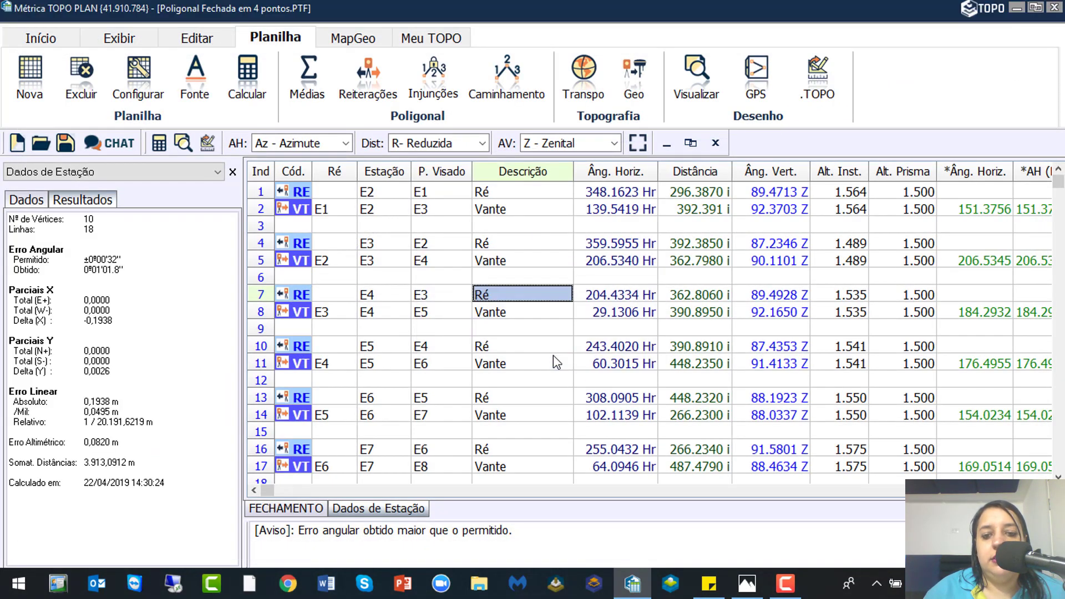
Open the saved Poligonal Fechada em 4 pontos project from the desktop in Métrica TOPO CAD and inspect the exported traverse
click(1019, 12)
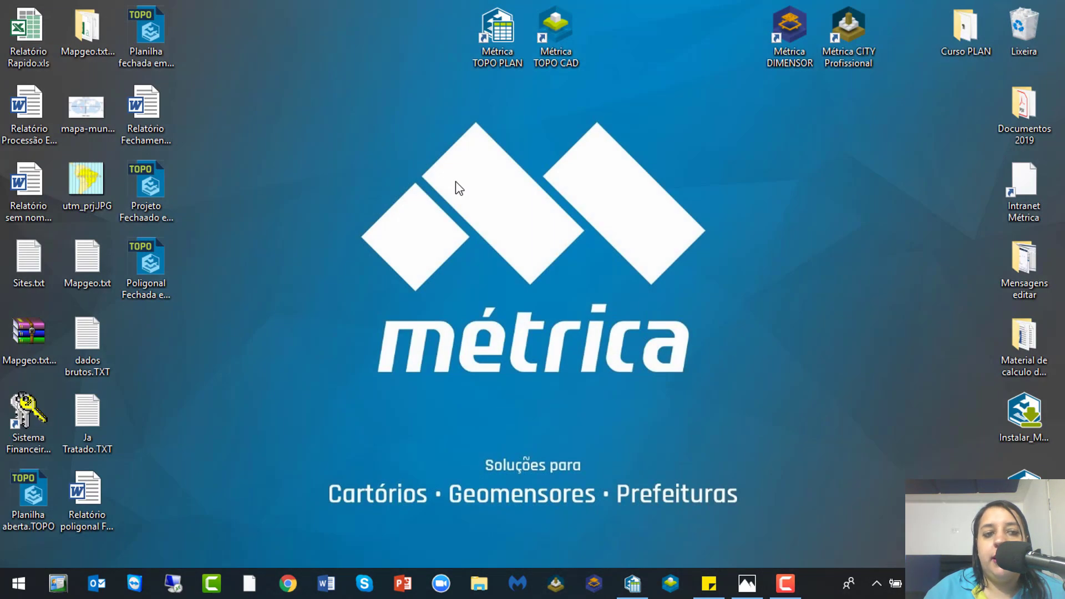
click(158, 273)
double_click(155, 274)
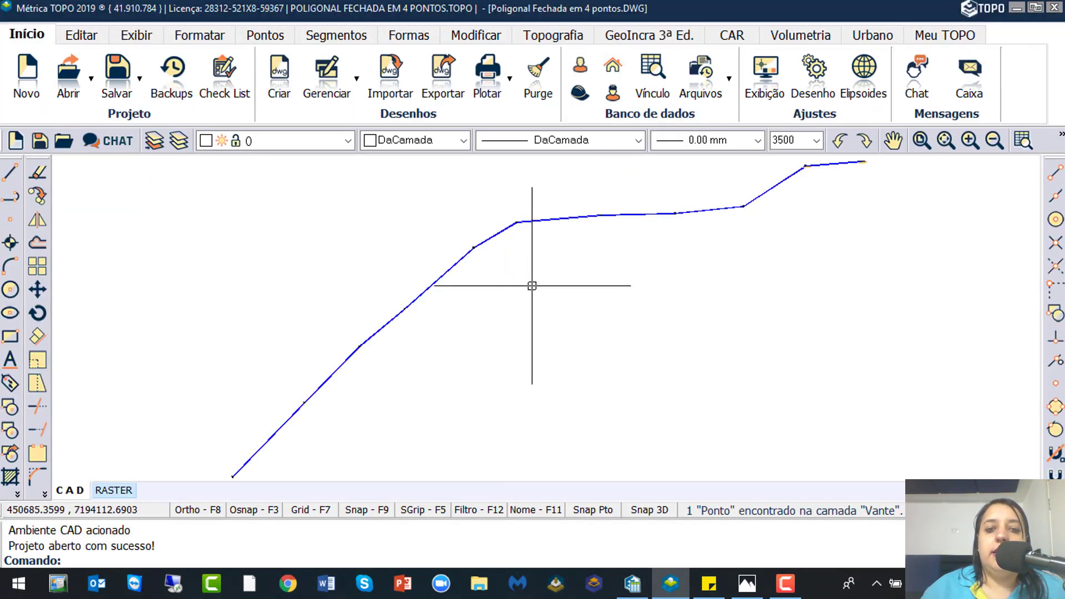
scroll(354, 297, down, 3)
scroll(624, 199, up, 5)
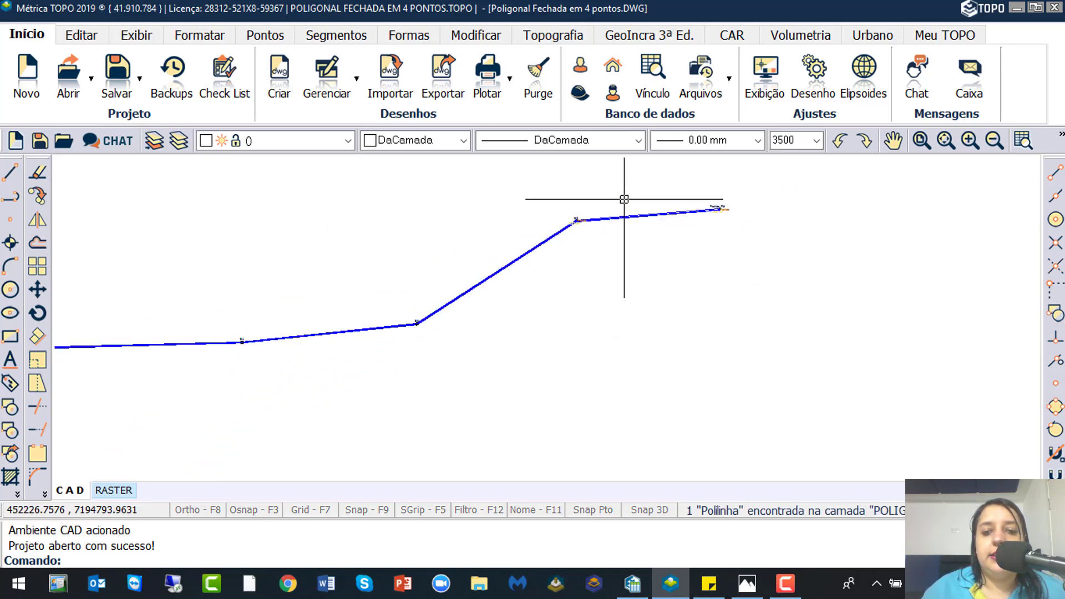
scroll(677, 233, down, 4)
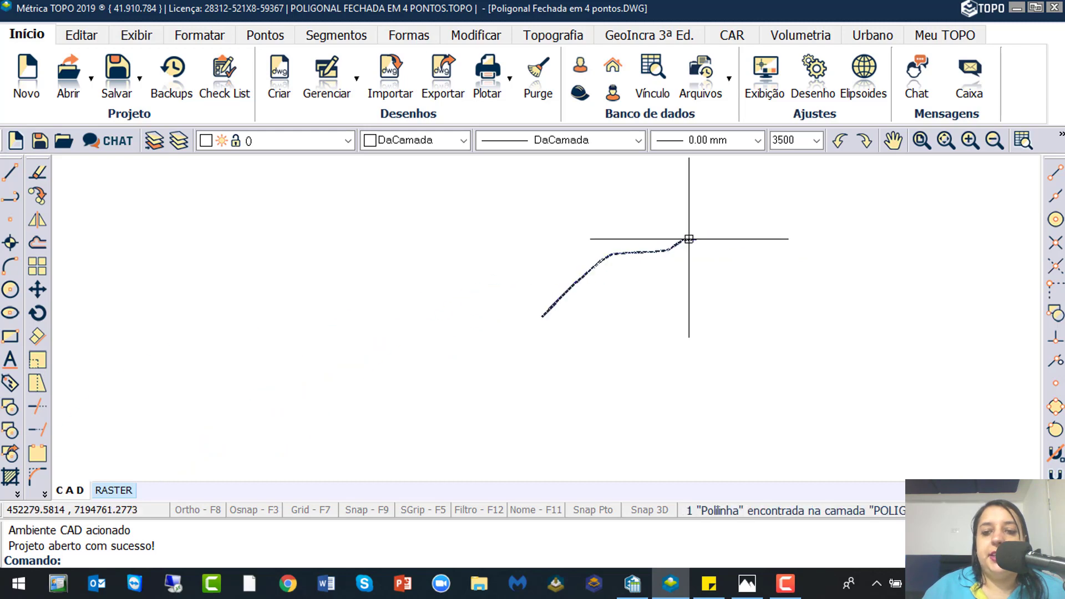
scroll(565, 296, up, 4)
scroll(542, 311, down, 5)
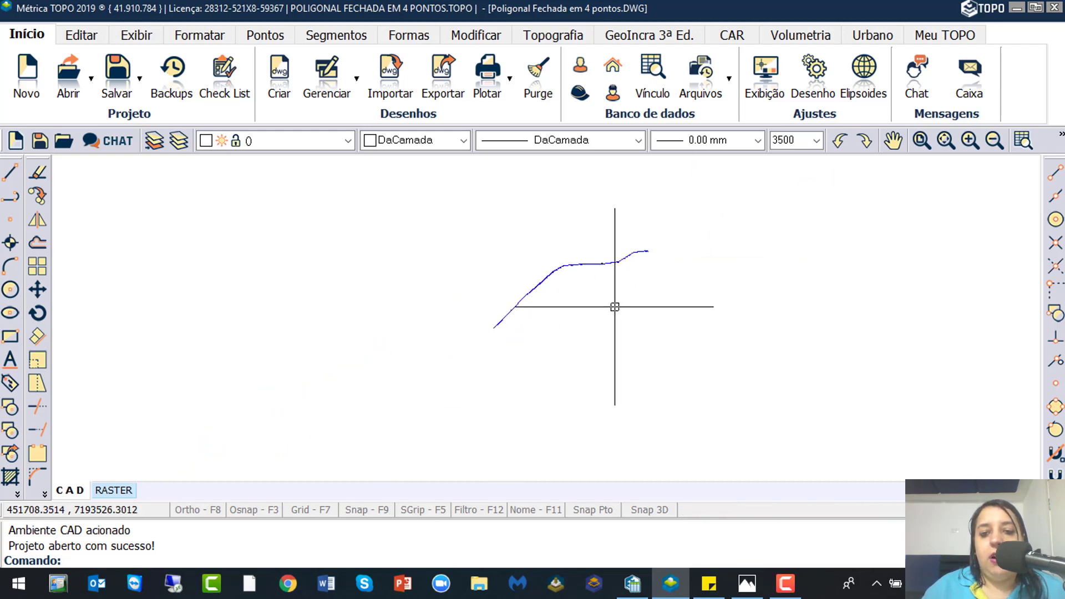